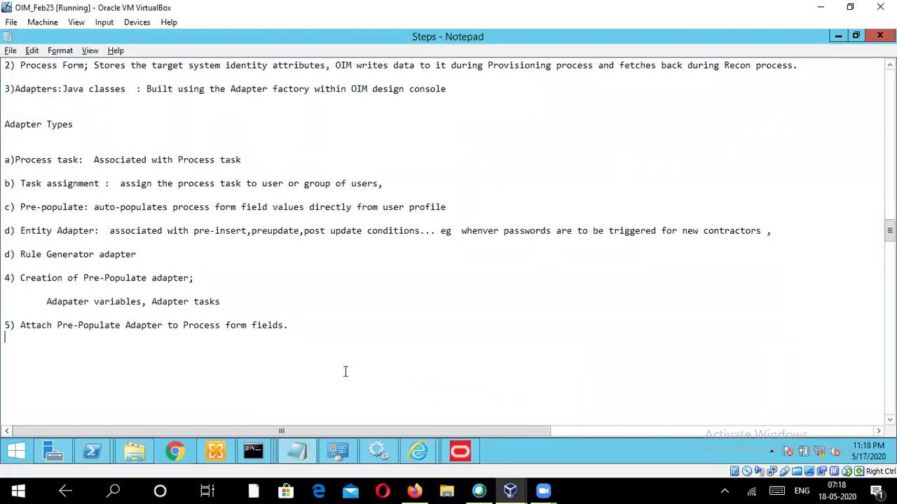
# Switch to Identity Self Service and scroll to the testapp checkout's Request Details.
pyautogui.scroll(1, 353, 359)
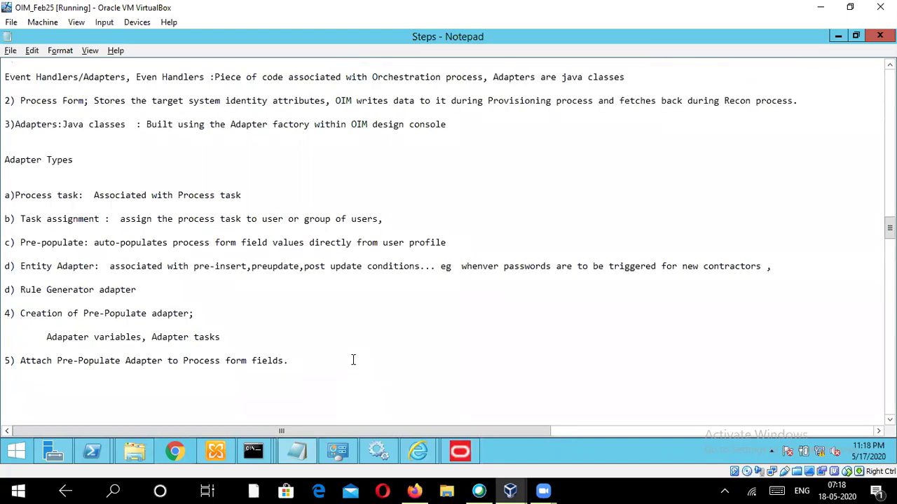
pyautogui.scroll(1, 353, 359)
pyautogui.scroll(1, 353, 360)
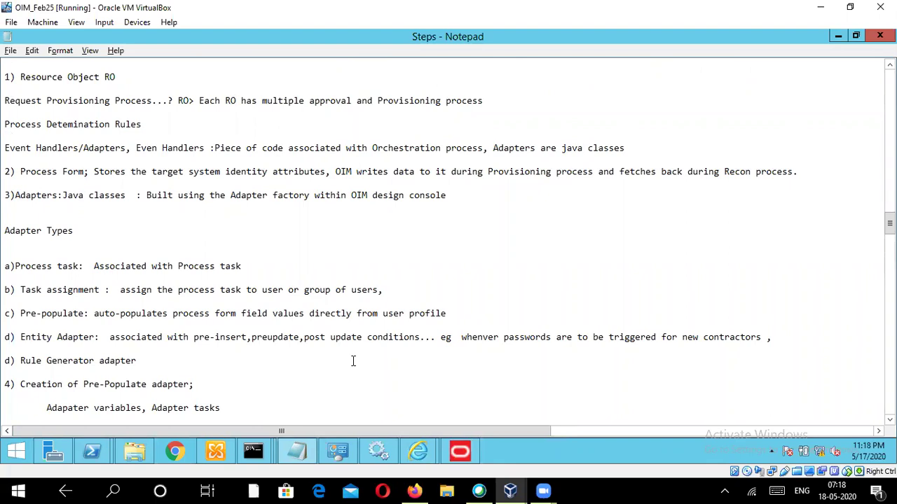
pyautogui.scroll(-1, 353, 362)
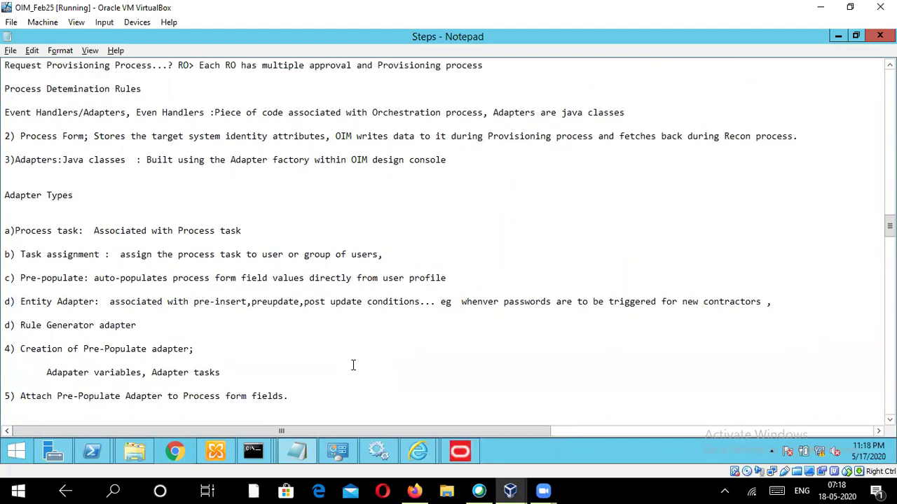
pyautogui.scroll(-1, 353, 364)
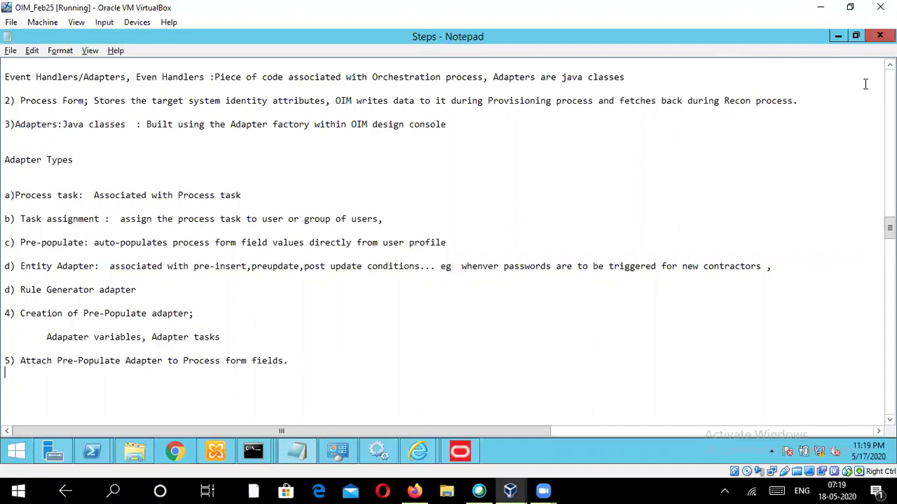
pyautogui.moveTo(423, 454)
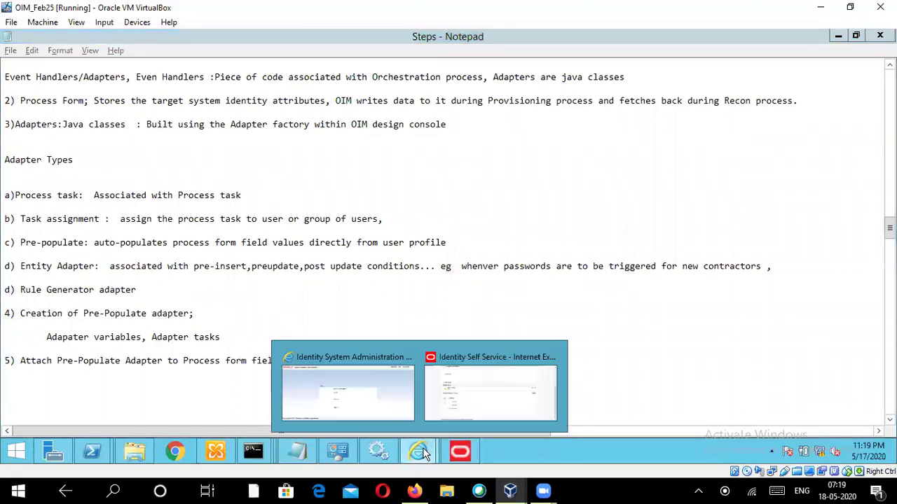
pyautogui.click(502, 402)
pyautogui.scroll(3, 530, 348)
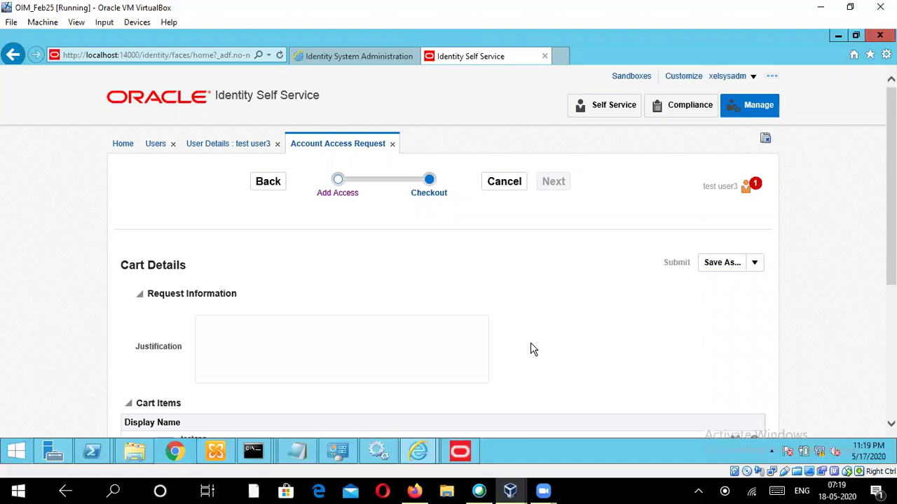
pyautogui.scroll(-2, 531, 349)
pyautogui.scroll(-1, 530, 348)
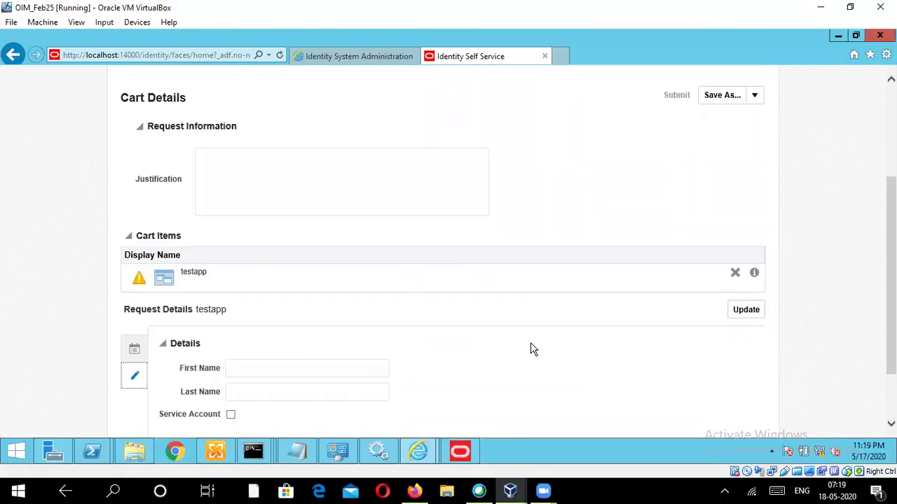
pyautogui.scroll(-2, 530, 348)
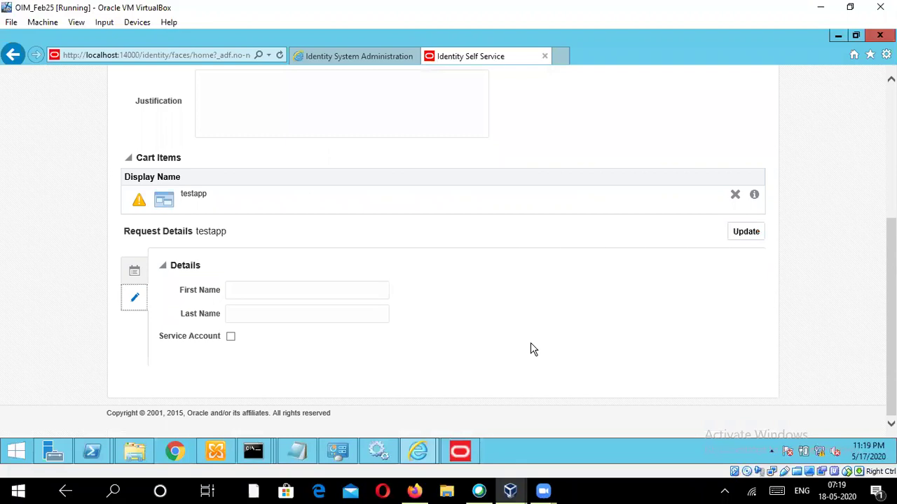
# Confirm the request's First Name and Last Name fields are still empty.
pyautogui.click(270, 292)
pyautogui.scroll(1, 355, 312)
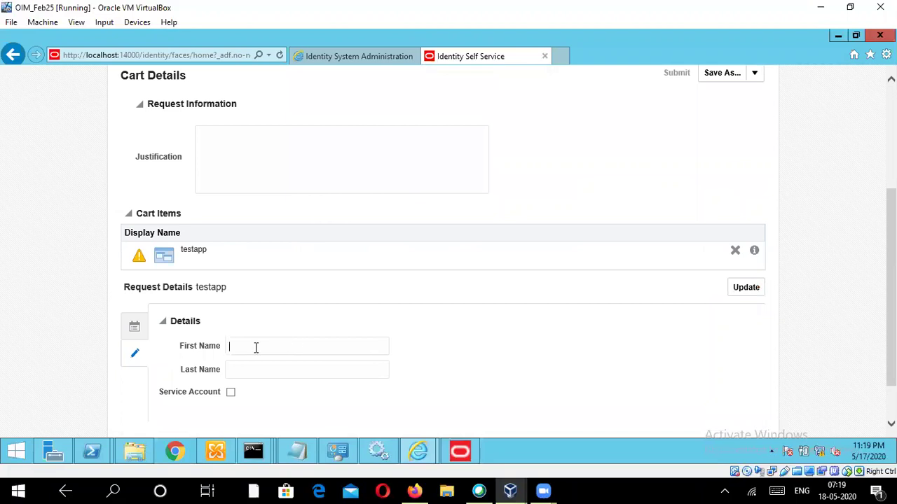
pyautogui.scroll(1, 403, 313)
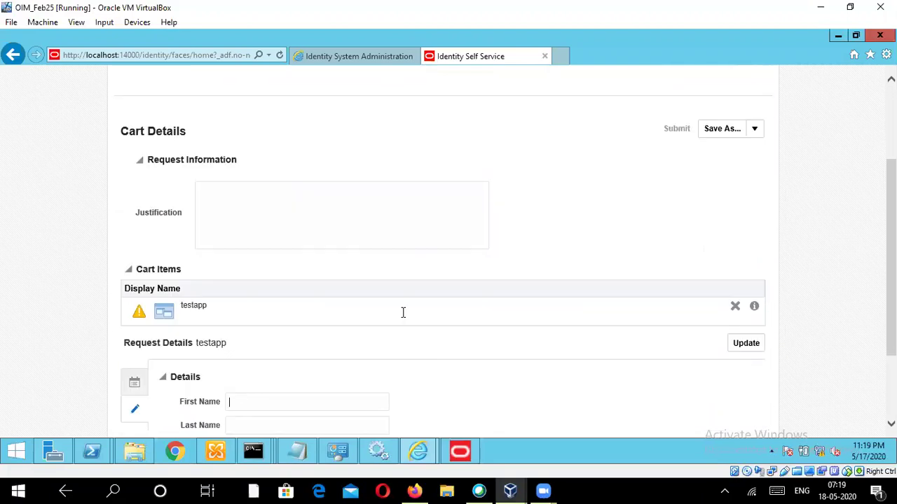
pyautogui.scroll(2, 403, 313)
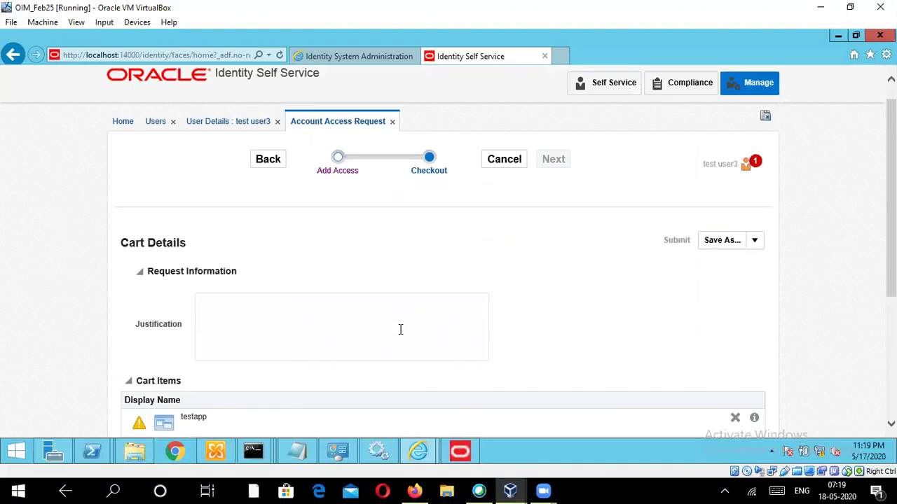
pyautogui.scroll(-3, 400, 332)
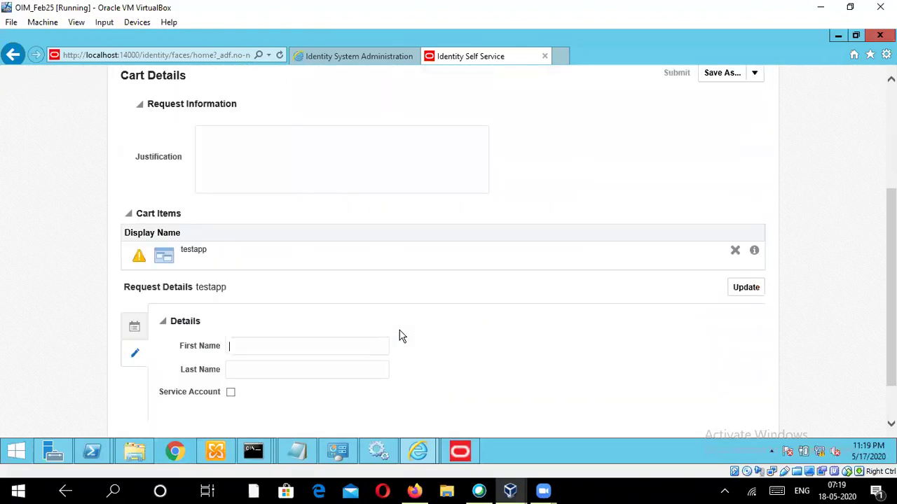
pyautogui.scroll(2, 366, 329)
pyautogui.scroll(-2, 368, 306)
pyautogui.scroll(3, 332, 287)
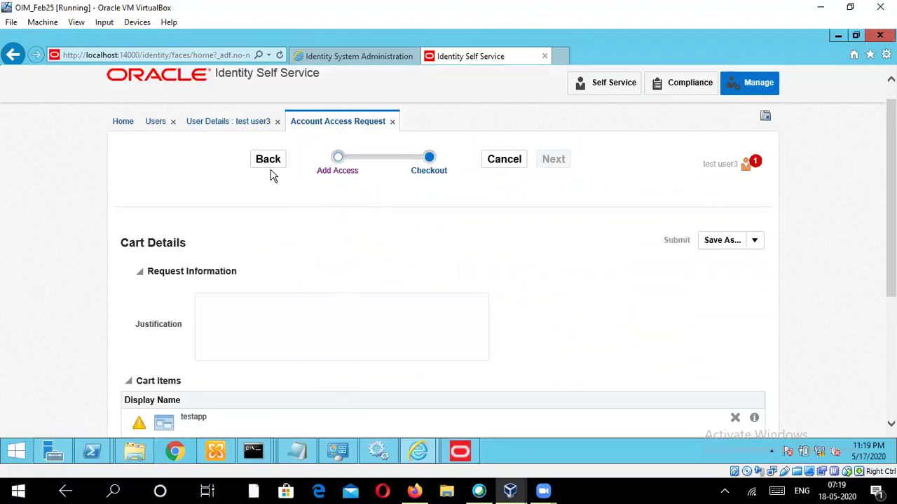
pyautogui.scroll(-1, 313, 303)
pyautogui.scroll(-2, 313, 305)
pyautogui.click(254, 339)
pyautogui.scroll(3, 311, 255)
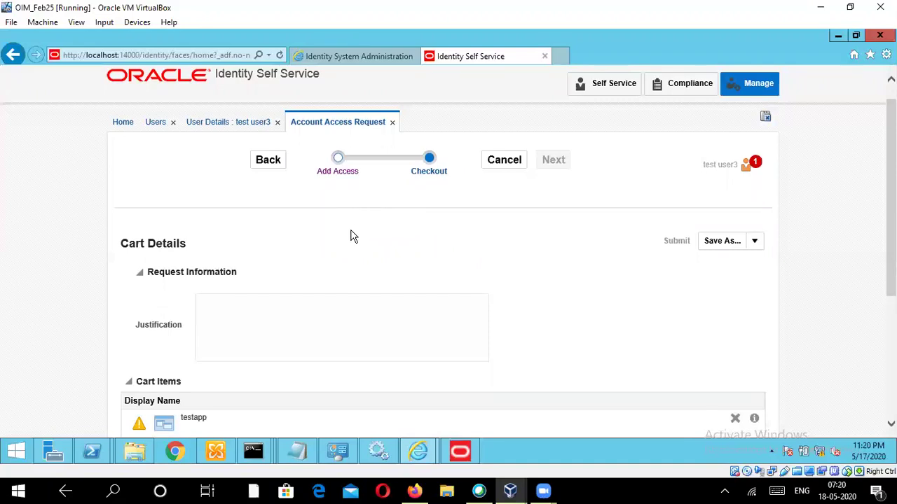
pyautogui.scroll(-1, 344, 281)
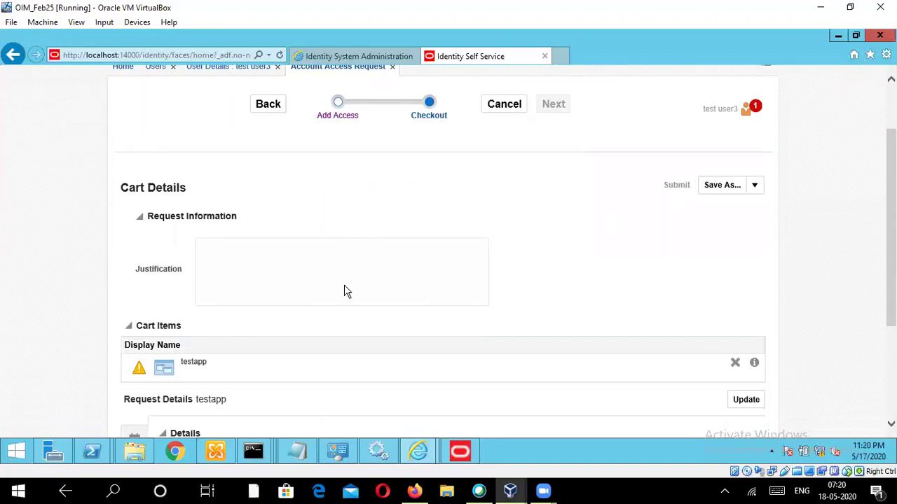
pyautogui.scroll(-2, 345, 292)
pyautogui.click(244, 355)
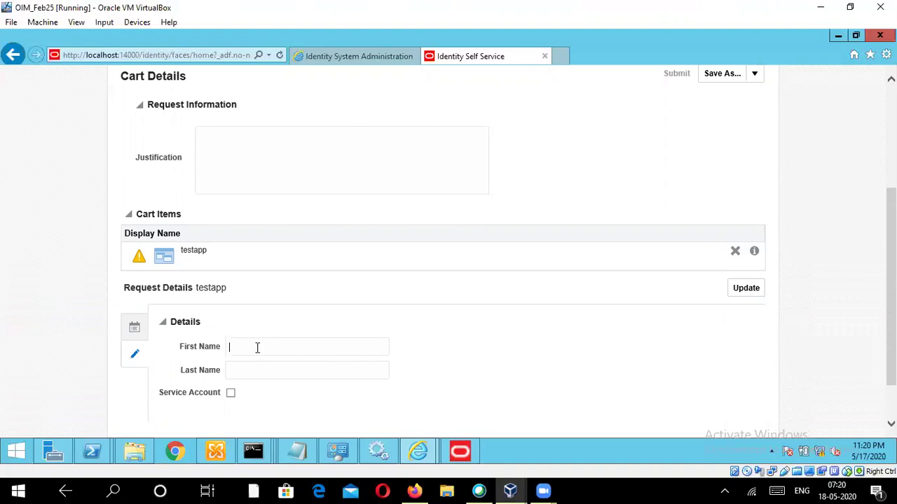
pyautogui.scroll(-2, 246, 349)
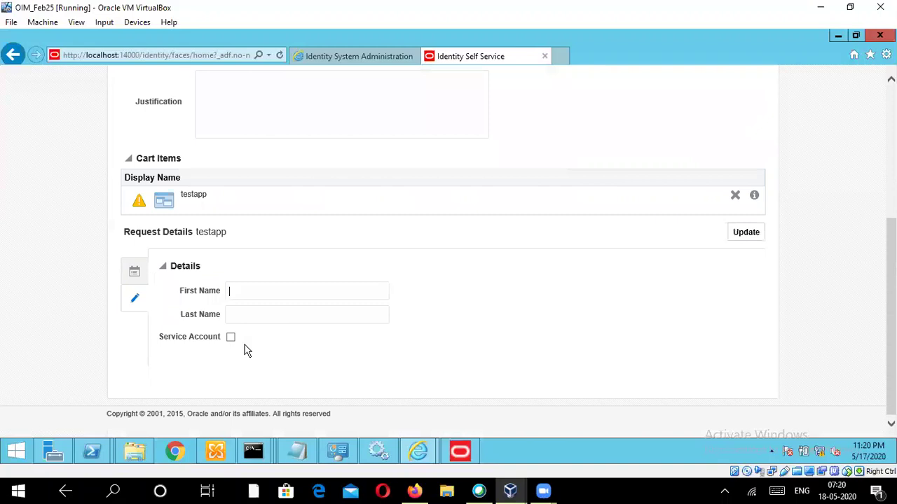
pyautogui.scroll(4, 631, 316)
pyautogui.scroll(2, 753, 350)
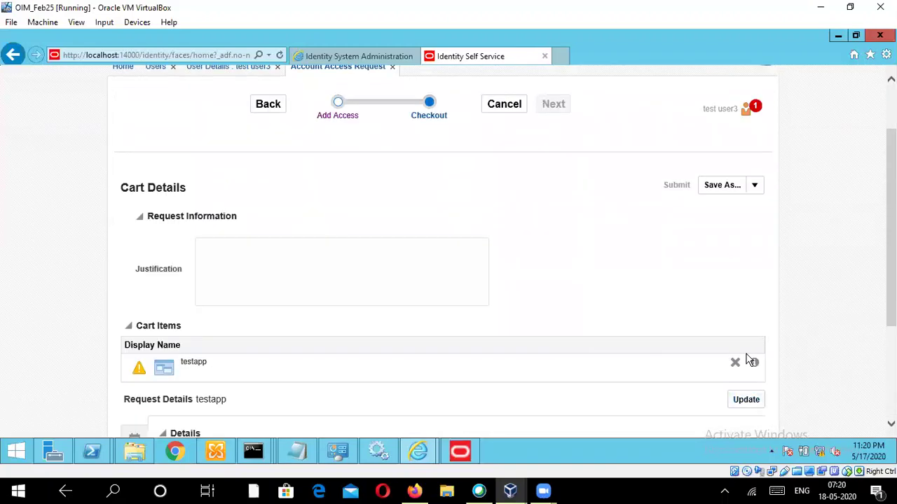
pyautogui.scroll(-4, 504, 386)
pyautogui.scroll(4, 384, 358)
pyautogui.scroll(2, 383, 357)
pyautogui.scroll(-5, 492, 372)
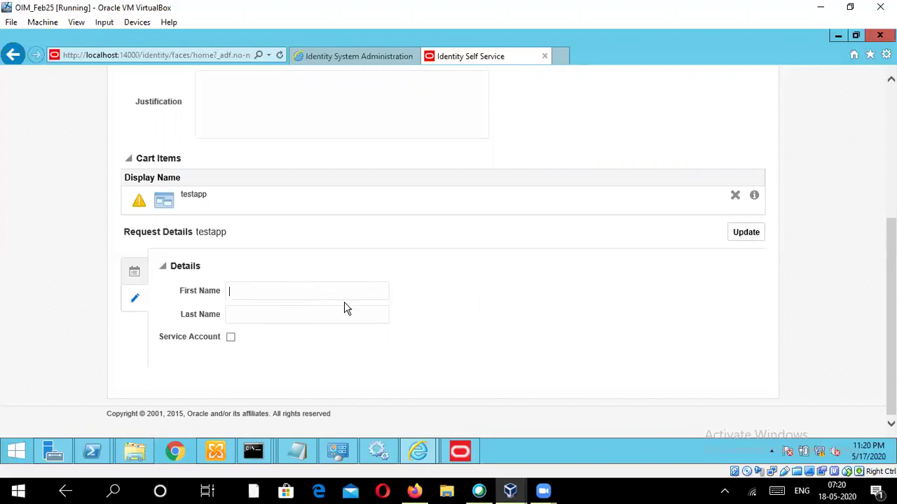
pyautogui.scroll(3, 303, 281)
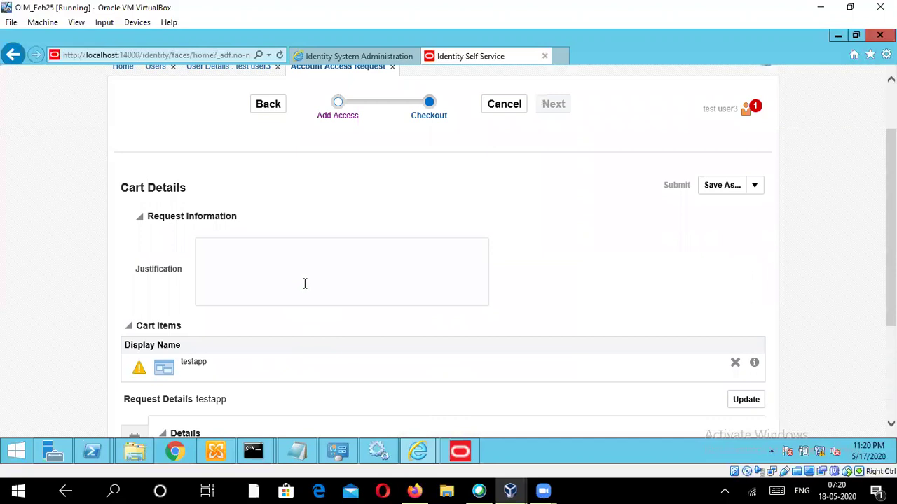
pyautogui.scroll(-2, 304, 282)
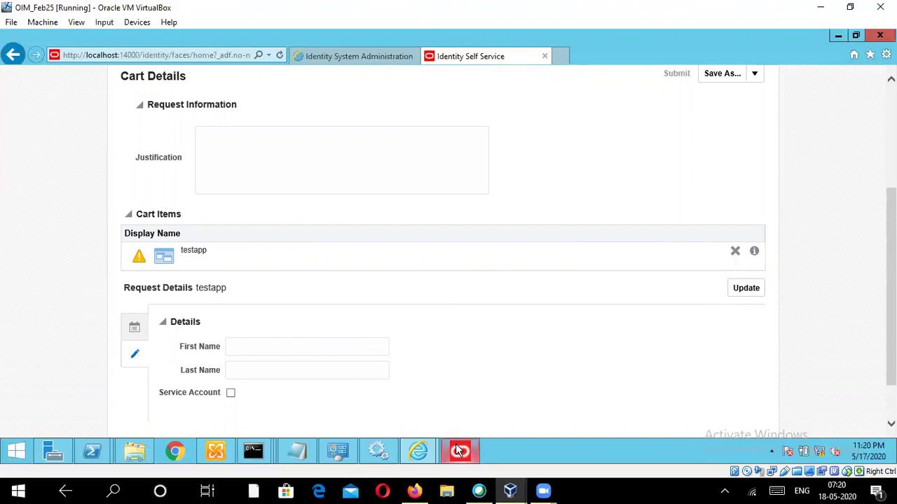
# Close the unsaved pre-populate adapter window without saving it.
pyautogui.moveTo(460, 451)
pyautogui.click(465, 387)
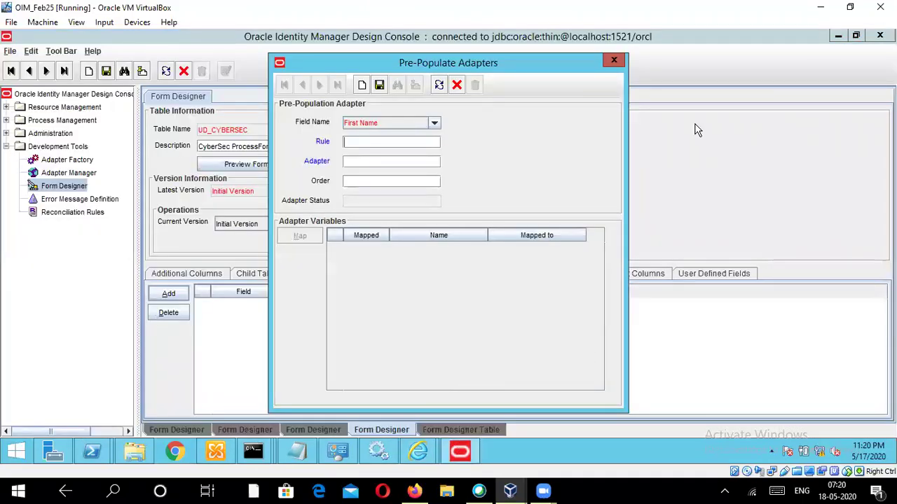
pyautogui.click(619, 61)
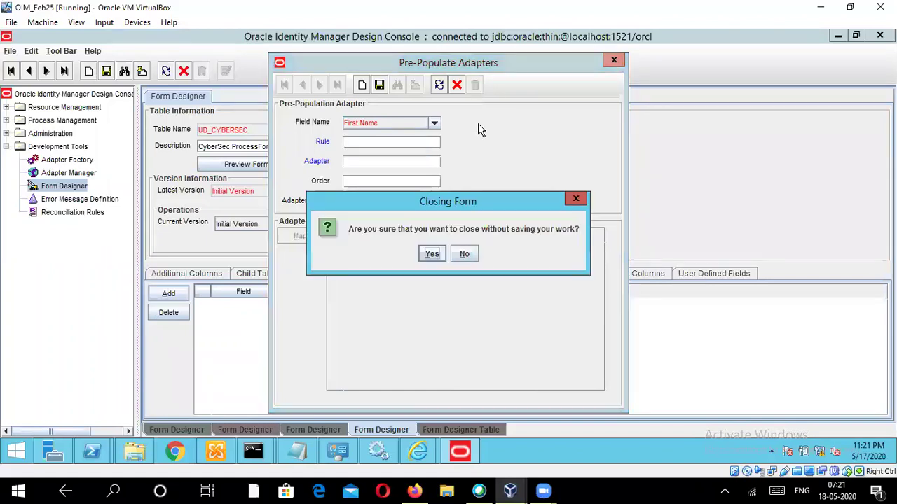
pyautogui.click(433, 254)
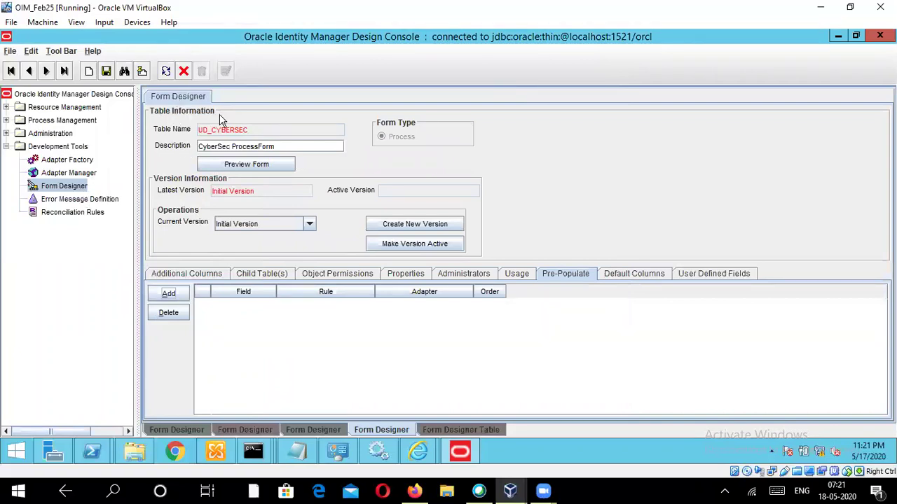
# Close the UD_CYBERSEC form and extra Form Designer forms, leaving one fresh Form Designer.
pyautogui.click(185, 72)
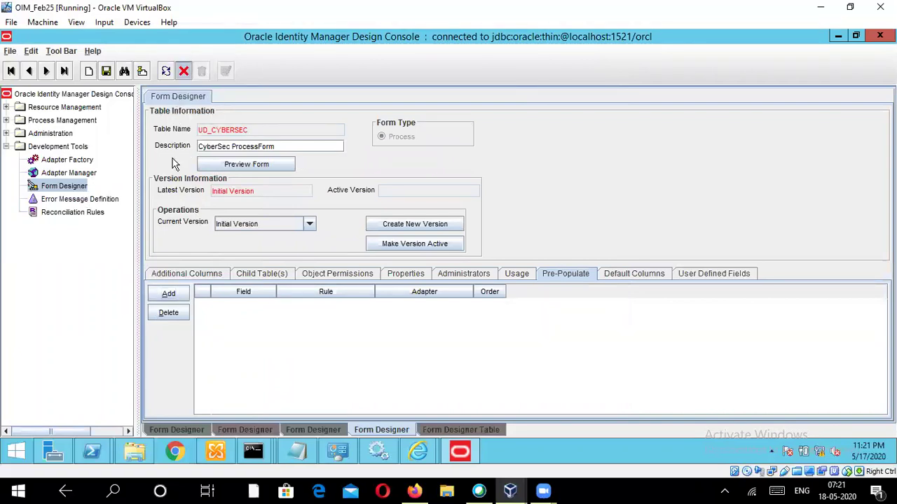
pyautogui.doubleClick(61, 186)
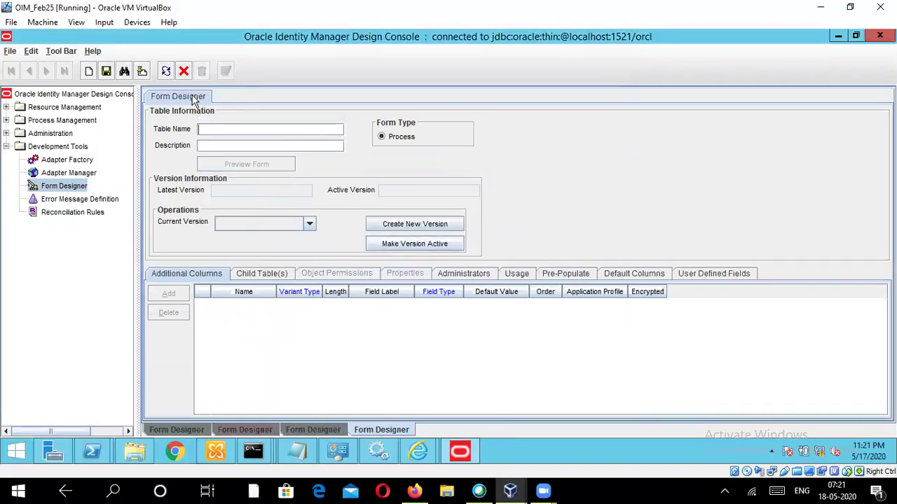
pyautogui.click(184, 72)
pyautogui.click(184, 71)
pyautogui.click(184, 71)
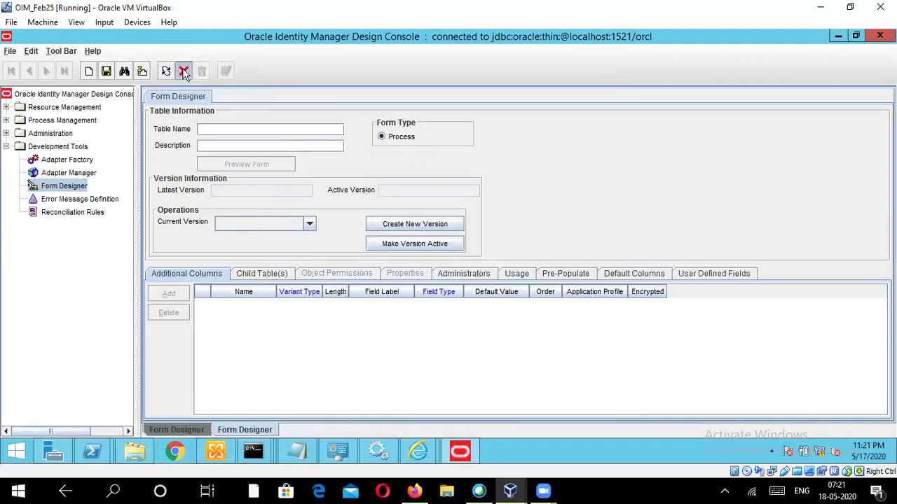
pyautogui.click(184, 71)
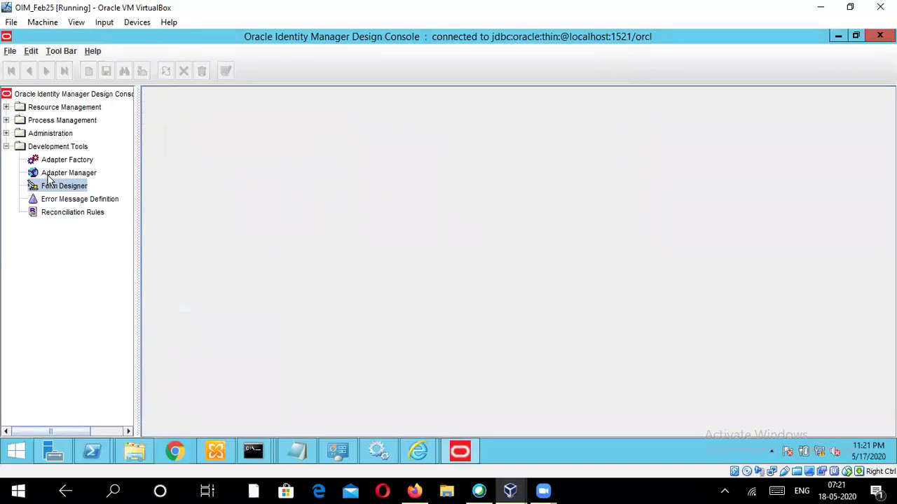
pyautogui.doubleClick(50, 184)
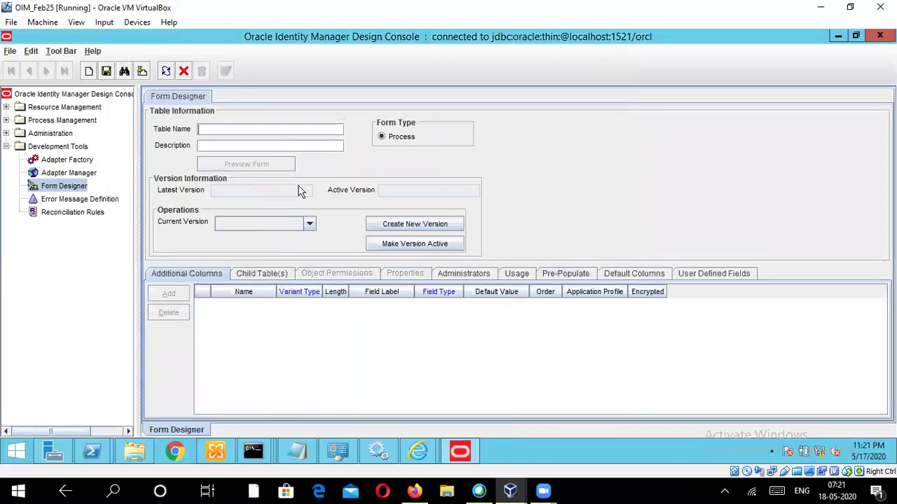
# Query all 17 forms, open UD_CYBERSEC, and review its four columns and empty pre-populate list.
pyautogui.click(125, 73)
pyautogui.click(280, 427)
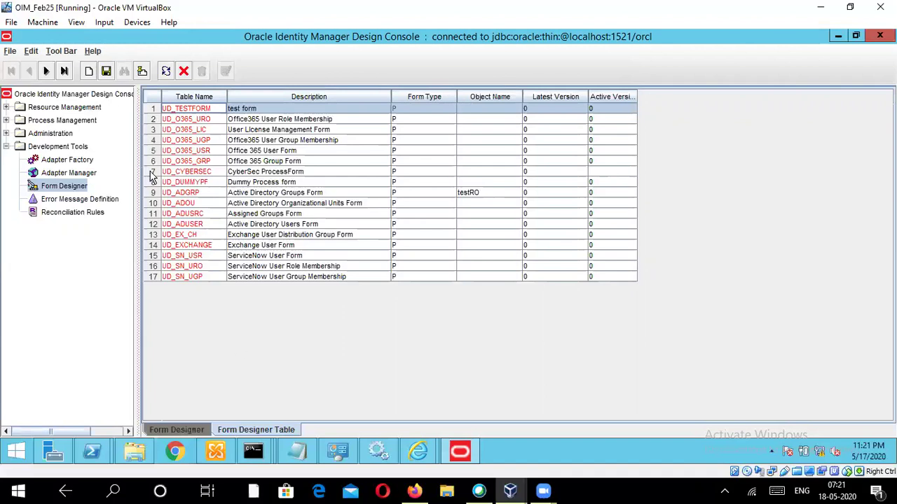
pyautogui.doubleClick(152, 176)
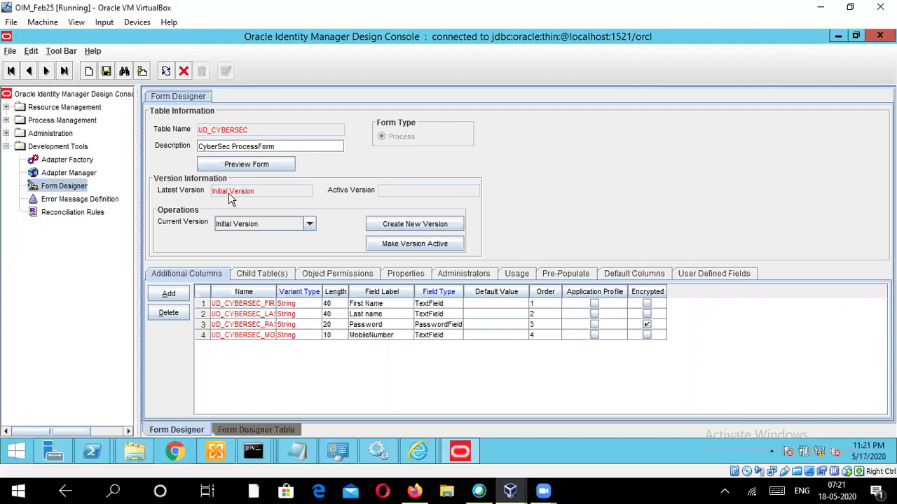
pyautogui.click(560, 277)
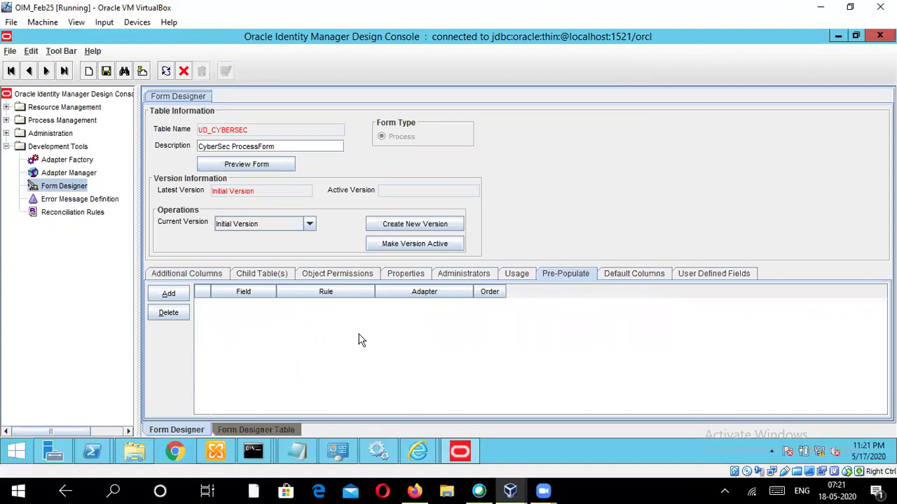
pyautogui.click(188, 275)
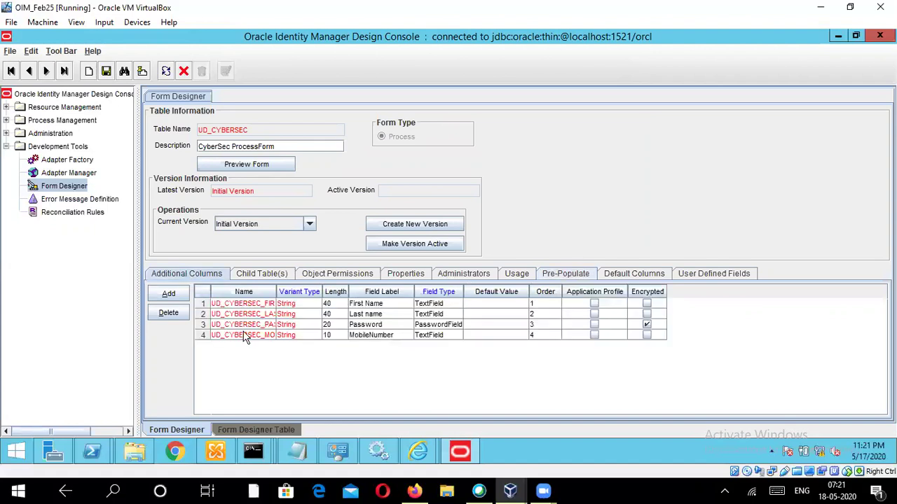
pyautogui.click(566, 275)
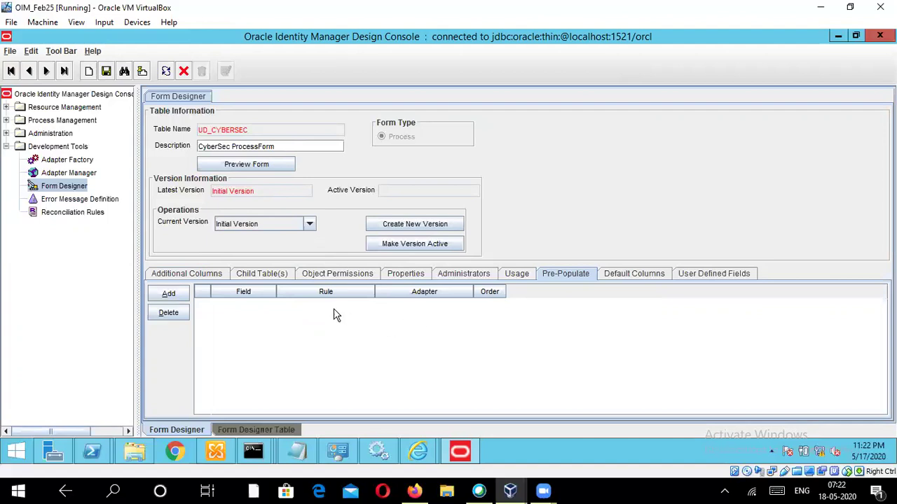
# Create a new UD_CYBERSEC form version labelled CyberSecver2.0.
pyautogui.click(396, 226)
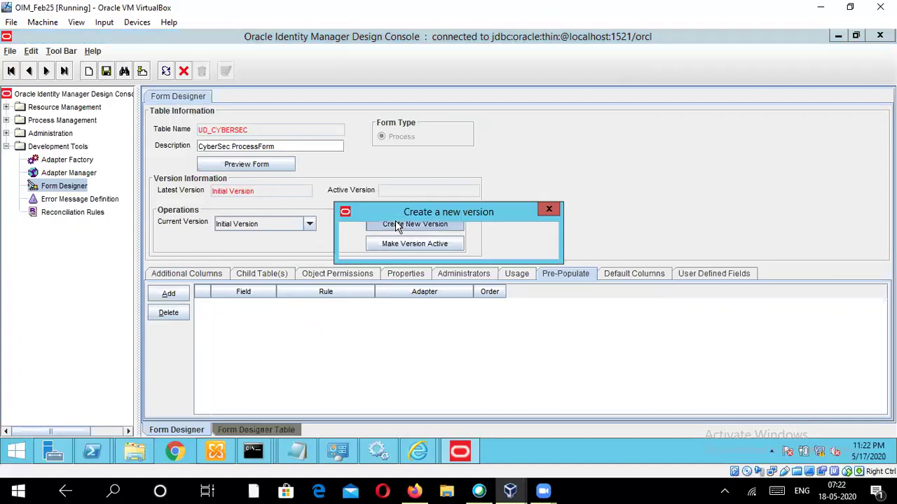
pyautogui.doubleClick(397, 253)
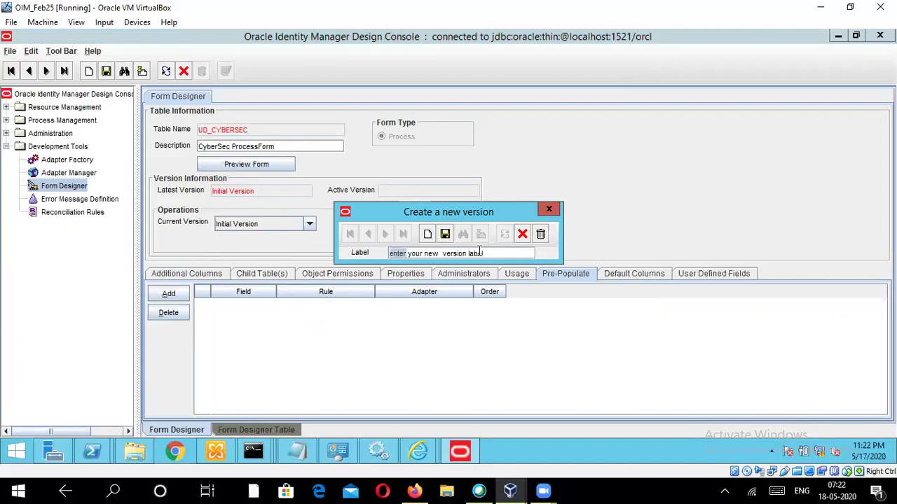
pyautogui.moveTo(491, 254); pyautogui.dragTo(384, 258)
pyautogui.write('CyberSecver2.0')
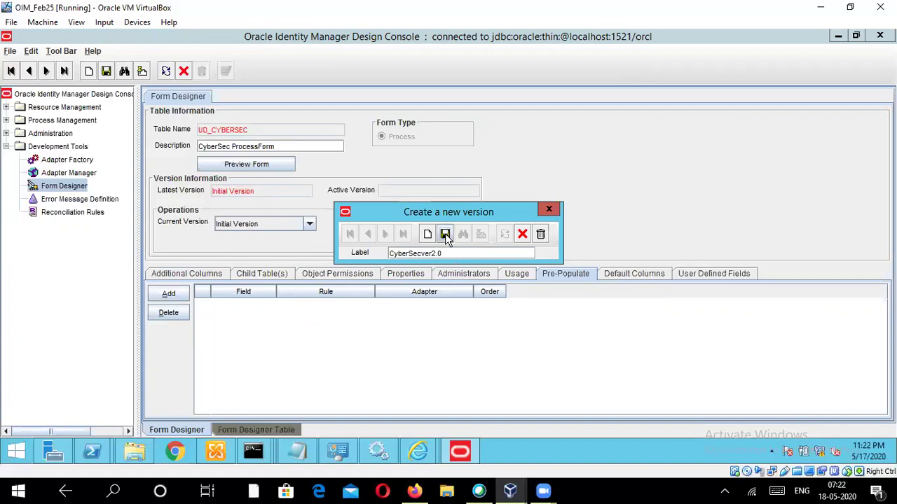
pyautogui.click(549, 209)
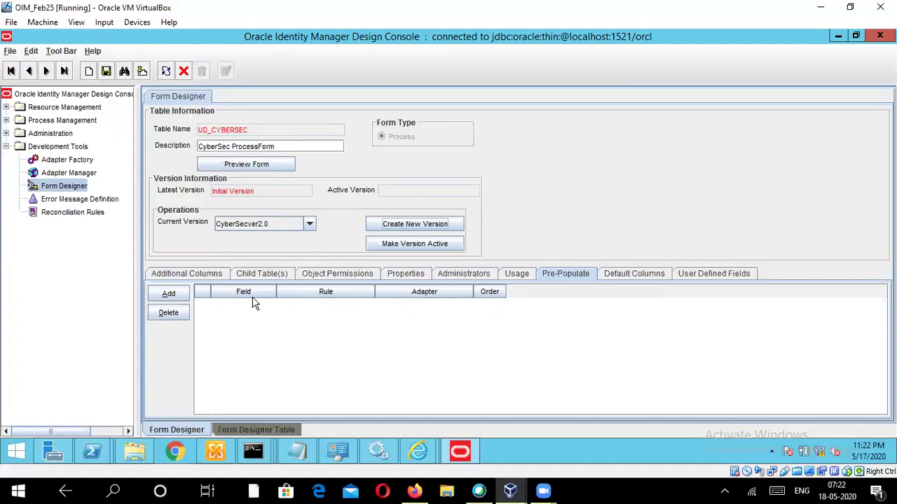
# Add and save a First Name pre-populate entry: Default rule, CyberSecadp adapter, order 1.
pyautogui.click(178, 297)
pyautogui.click(411, 126)
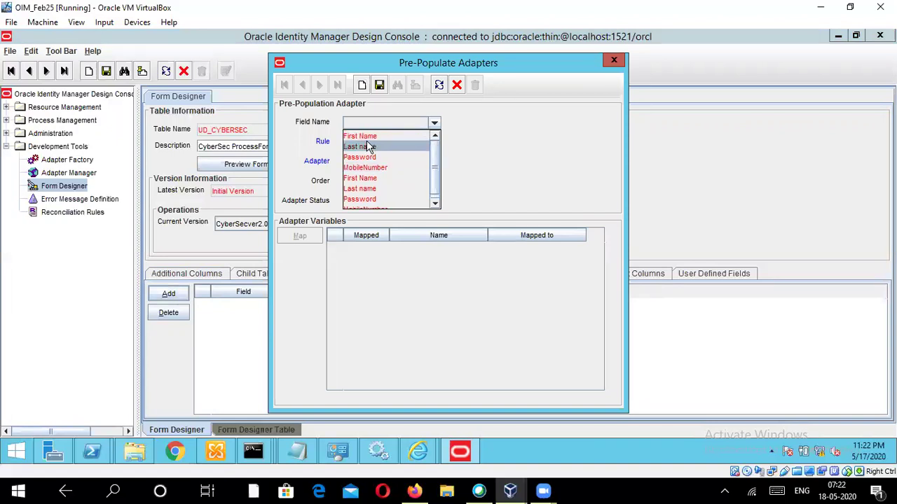
pyautogui.click(367, 139)
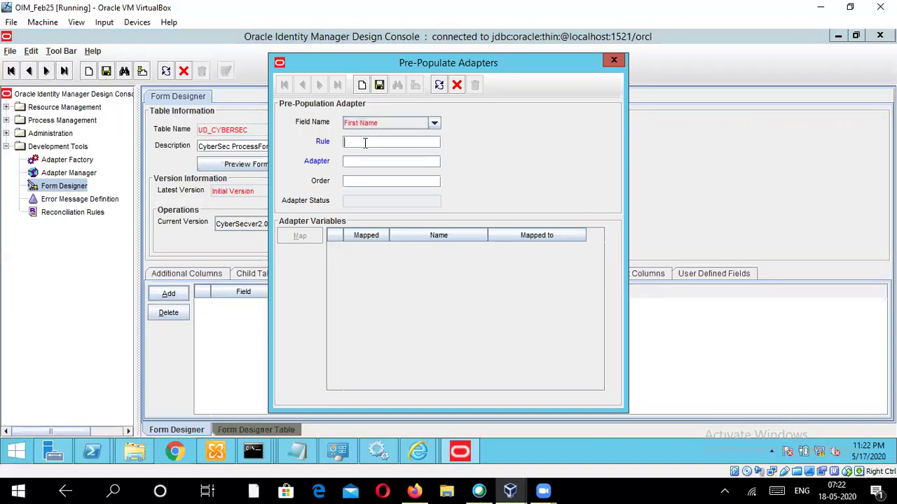
pyautogui.doubleClick(364, 142)
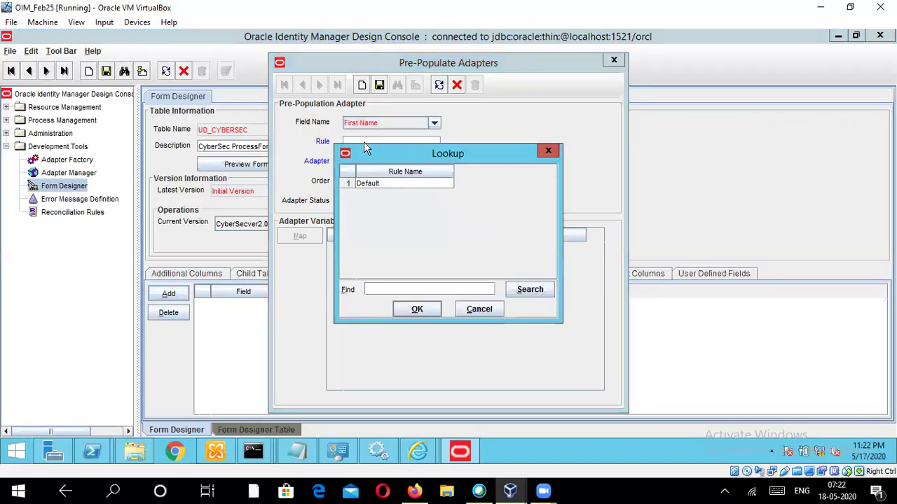
pyautogui.click(350, 185)
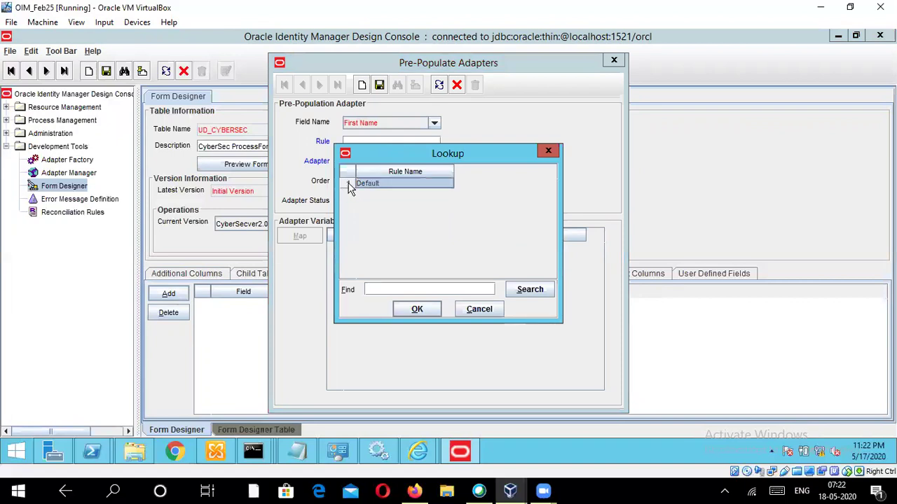
pyautogui.click(415, 308)
pyautogui.doubleClick(362, 161)
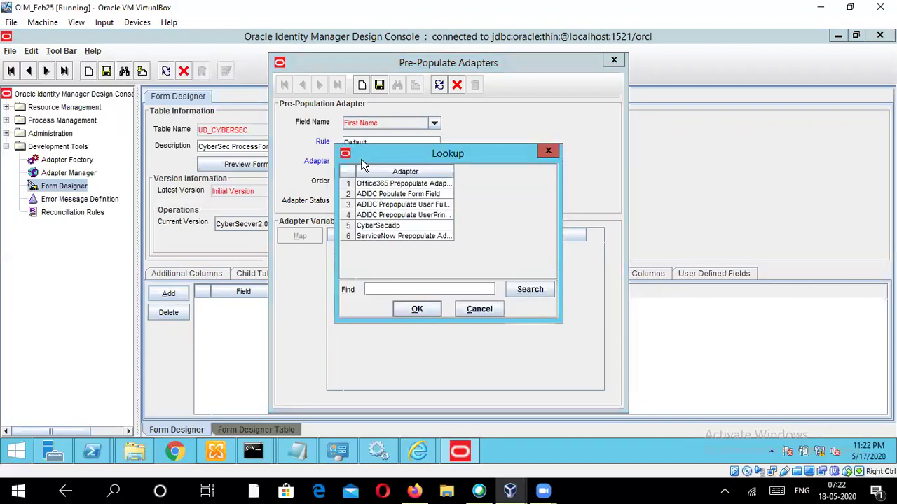
pyautogui.click(348, 225)
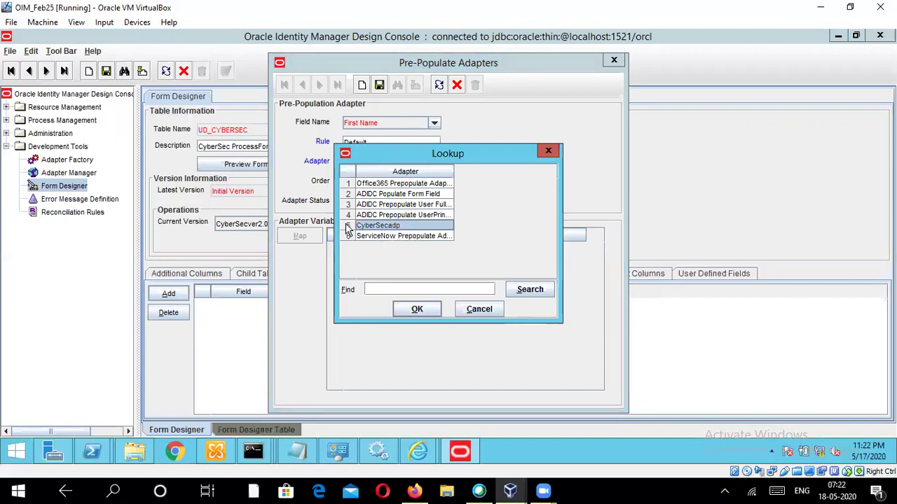
pyautogui.click(410, 309)
pyautogui.click(362, 181)
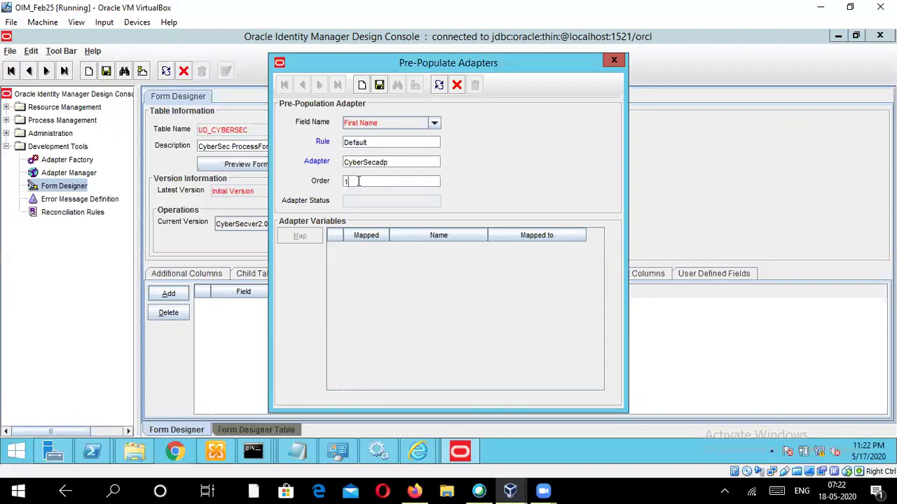
pyautogui.click(378, 85)
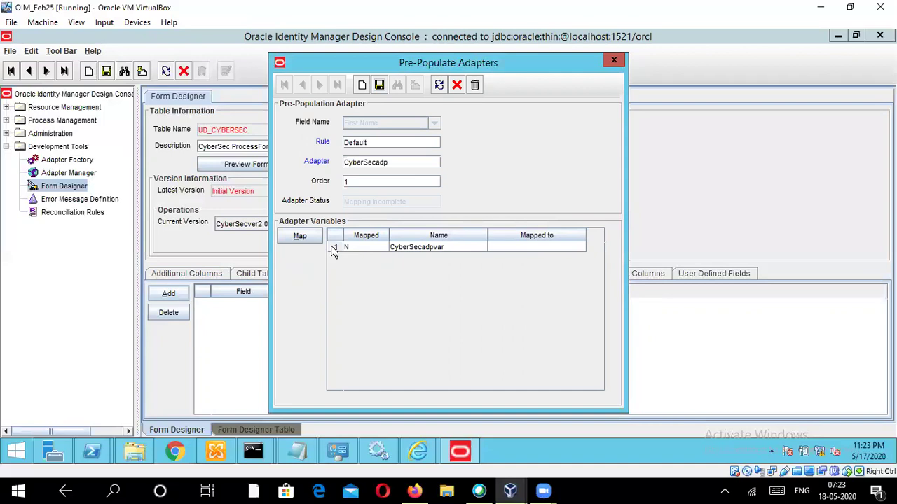
# Map CyberSecadpvar to User Definition with the First Name qualifier and save.
pyautogui.click(333, 247)
pyautogui.click(299, 236)
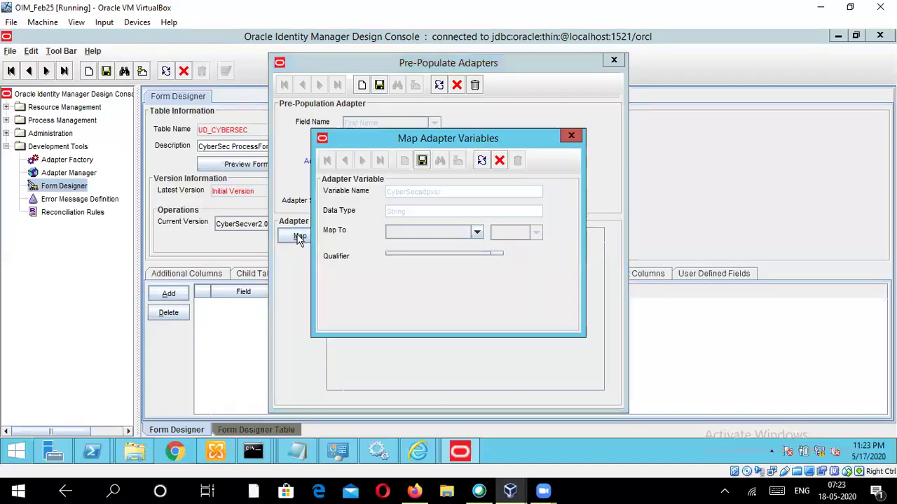
pyautogui.click(470, 233)
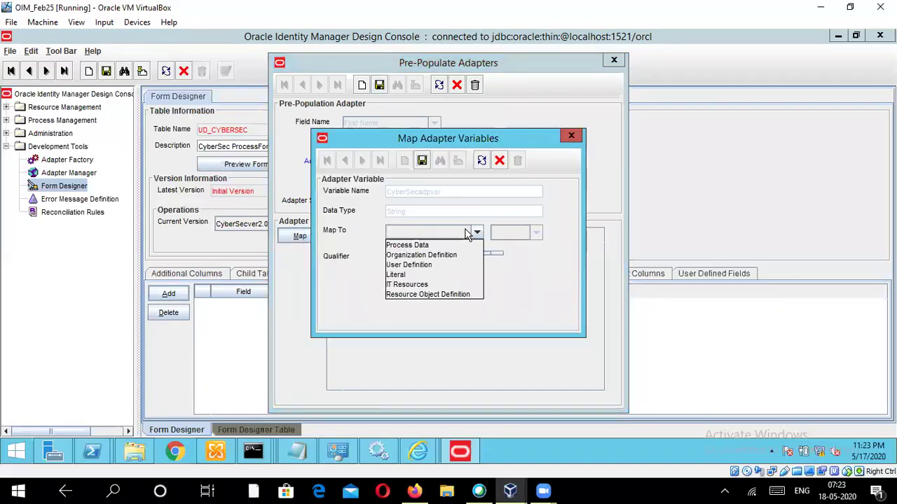
pyautogui.click(446, 266)
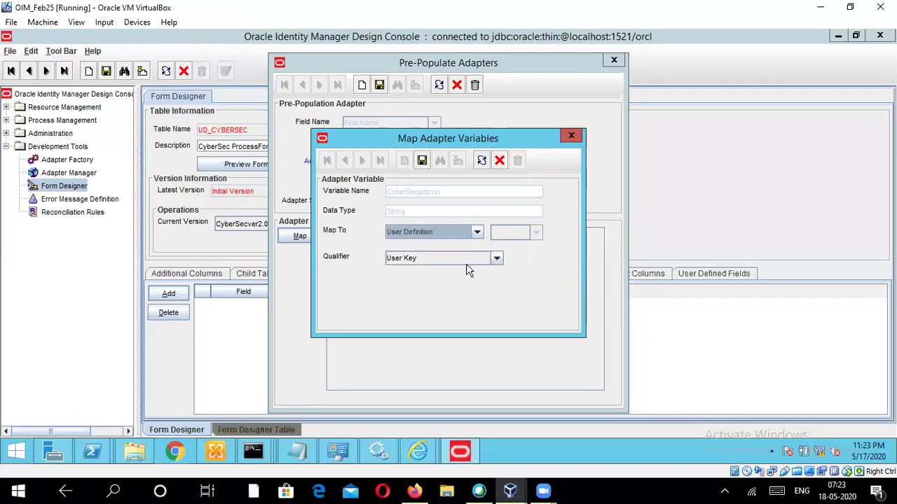
pyautogui.click(482, 260)
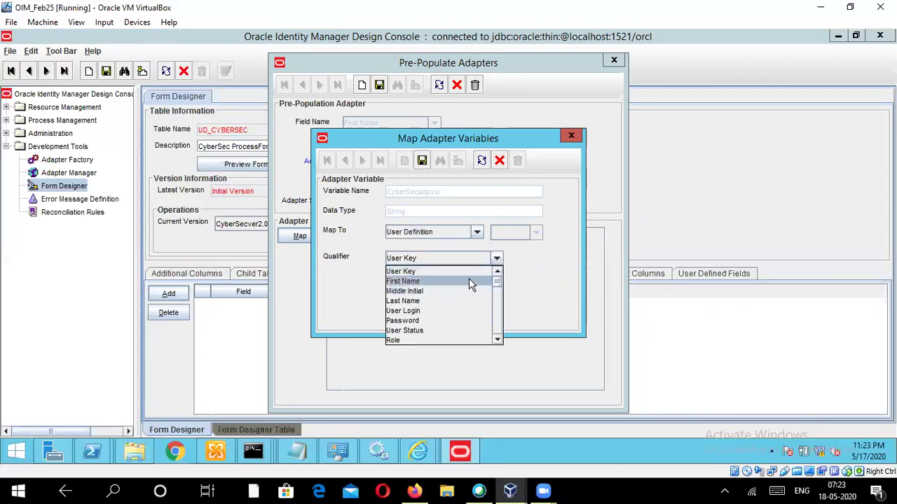
pyautogui.click(470, 283)
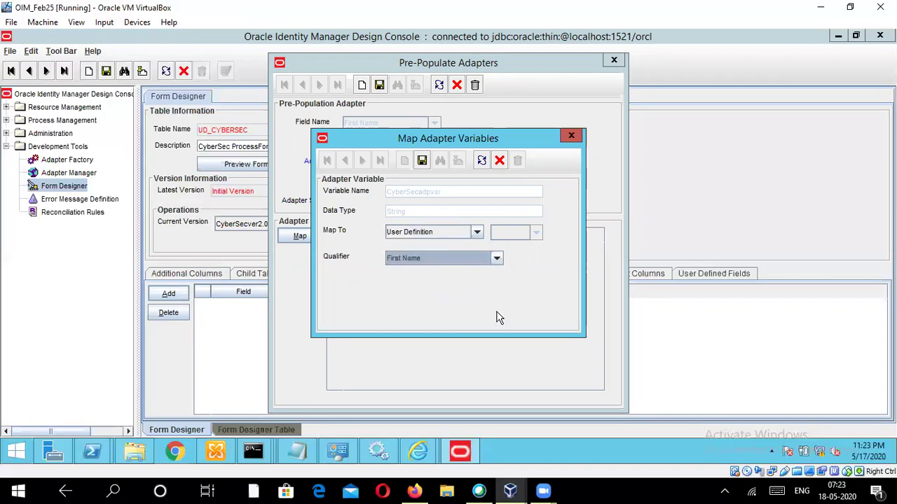
pyautogui.click(422, 162)
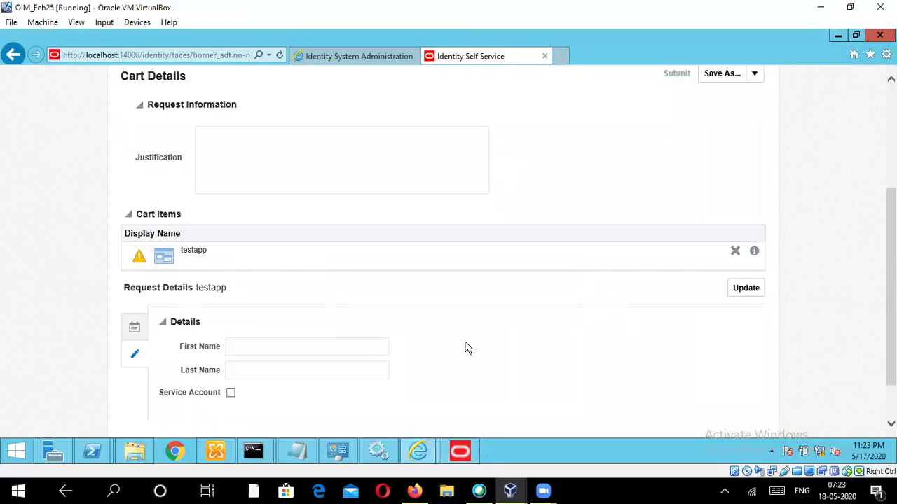
# Close the mapping window, exit the Design Console client, and minimize the browser and notes windows.
pyautogui.click(460, 454)
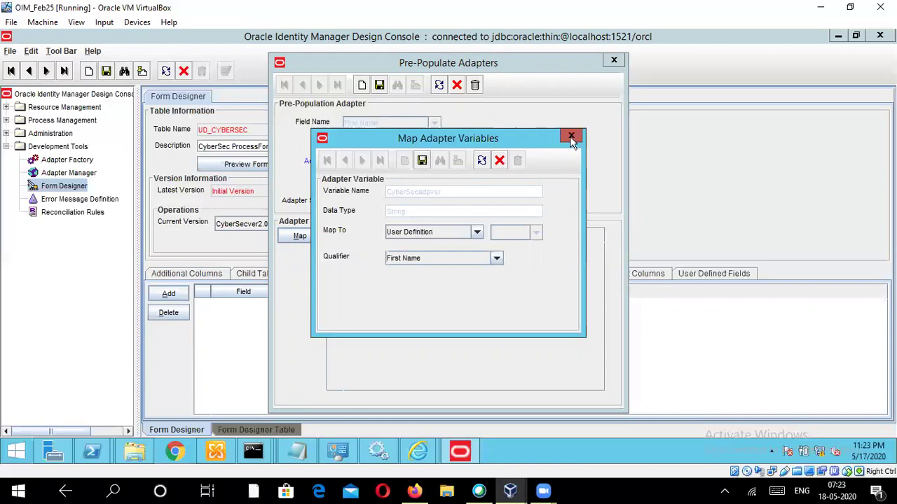
pyautogui.moveTo(256, 456)
pyautogui.click(398, 383)
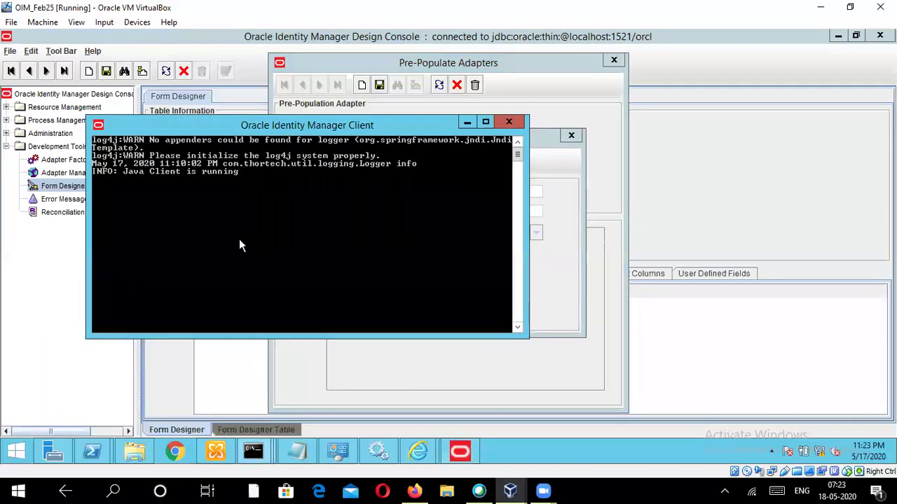
pyautogui.click(507, 121)
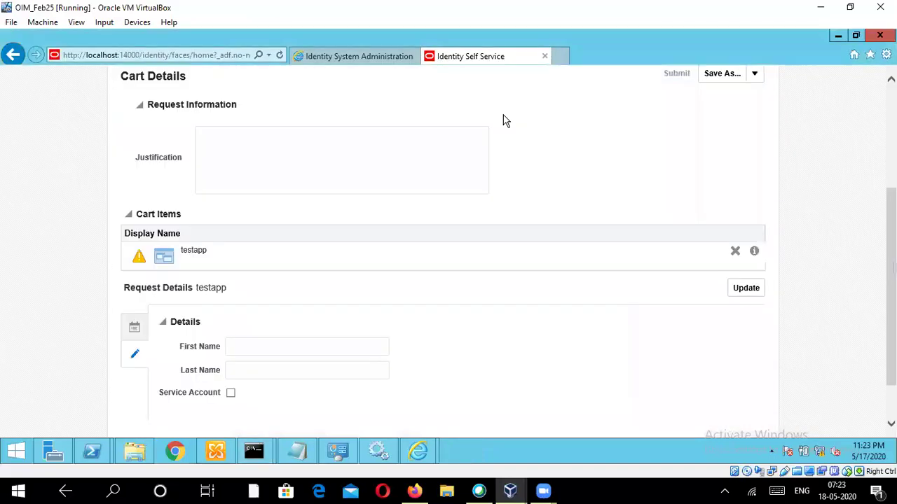
pyautogui.click(833, 37)
pyautogui.click(834, 38)
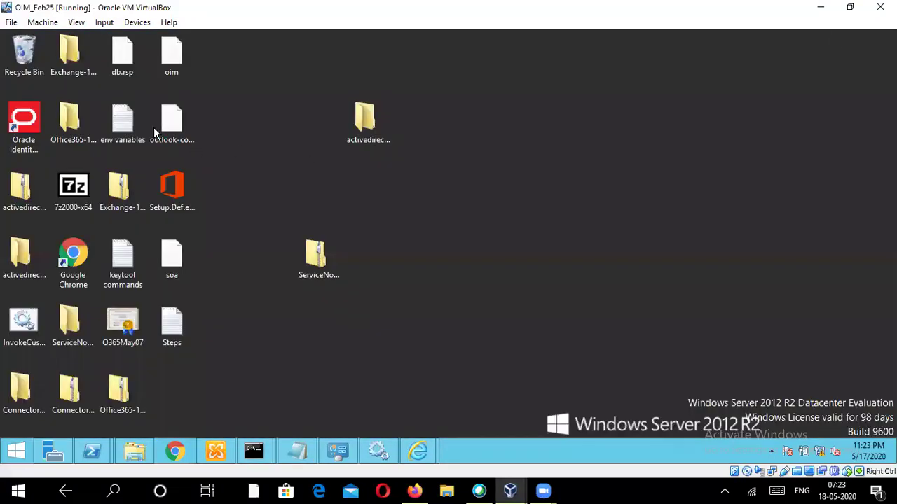
# Relaunch the Design Console from the desktop icon and attempt to log in.
pyautogui.doubleClick(33, 120)
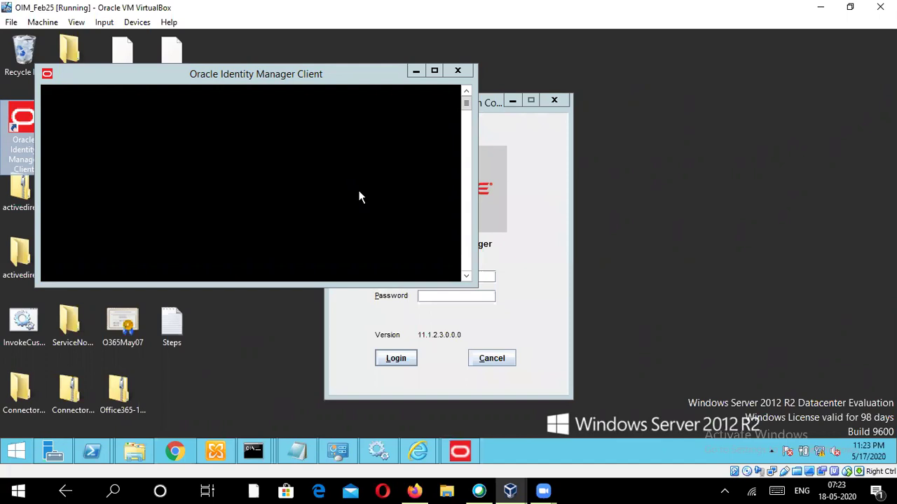
pyautogui.click(414, 73)
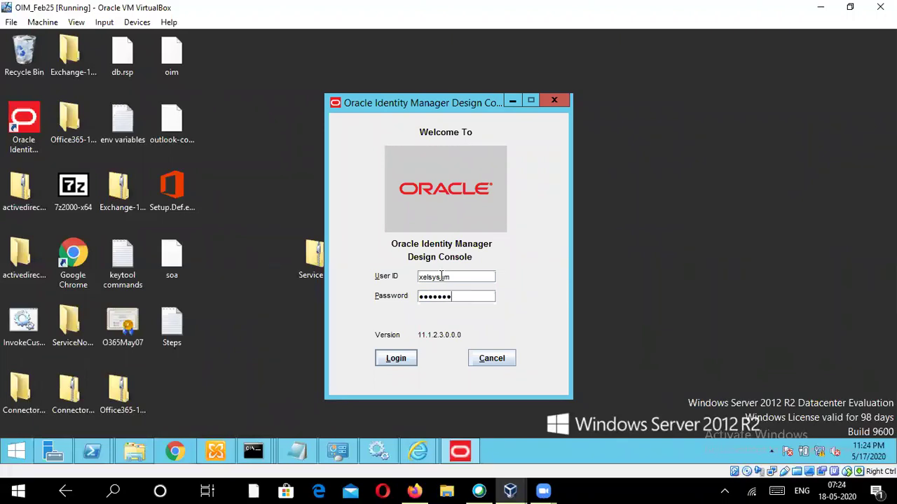
pyautogui.click(395, 358)
pyautogui.click(433, 273)
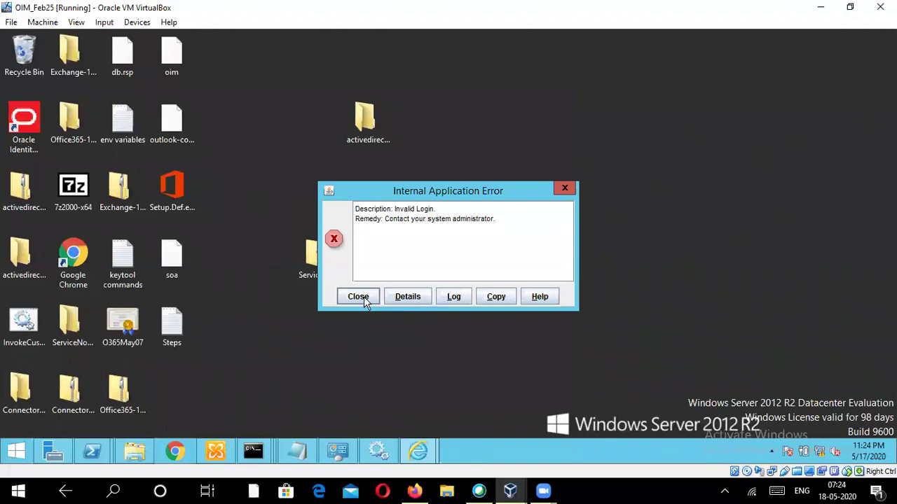
# Dismiss the Invalid Login errors and log in again with the corrected User ID.
pyautogui.click(364, 297)
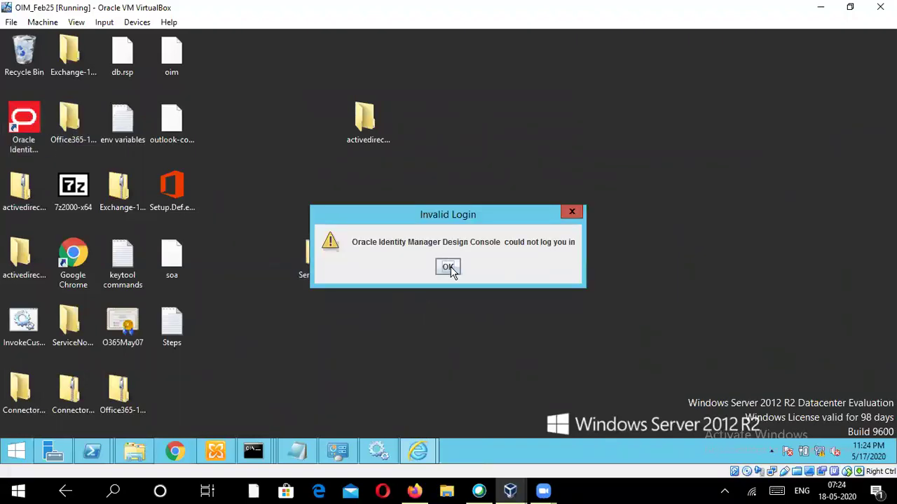
pyautogui.click(452, 267)
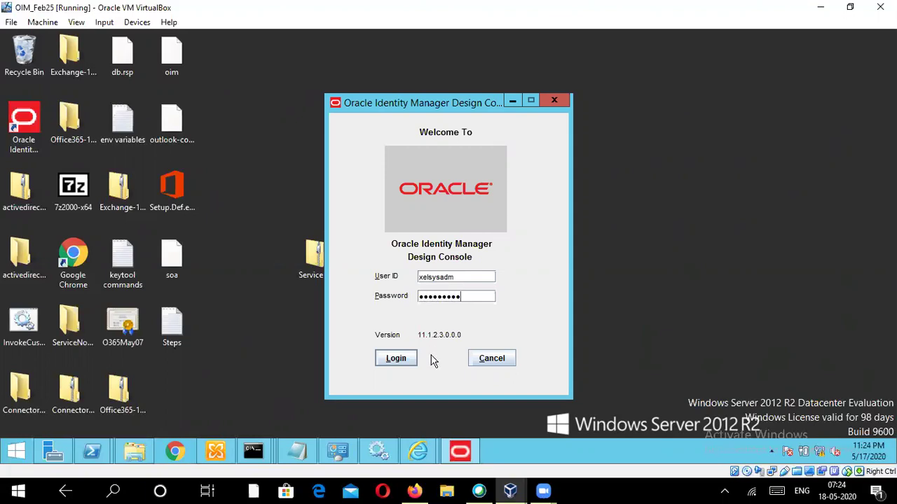
pyautogui.click(398, 359)
pyautogui.click(432, 270)
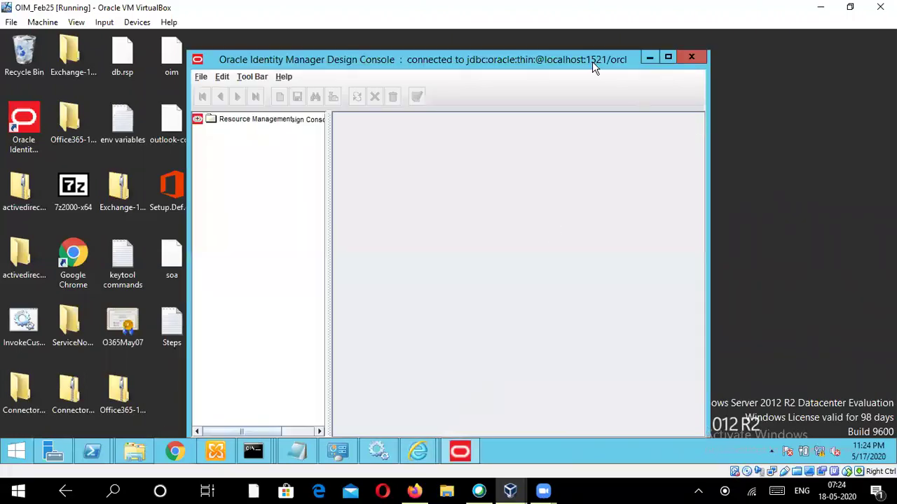
# Maximize the console and open Form Designer, dismissing the error from saving a blank form.
pyautogui.click(668, 57)
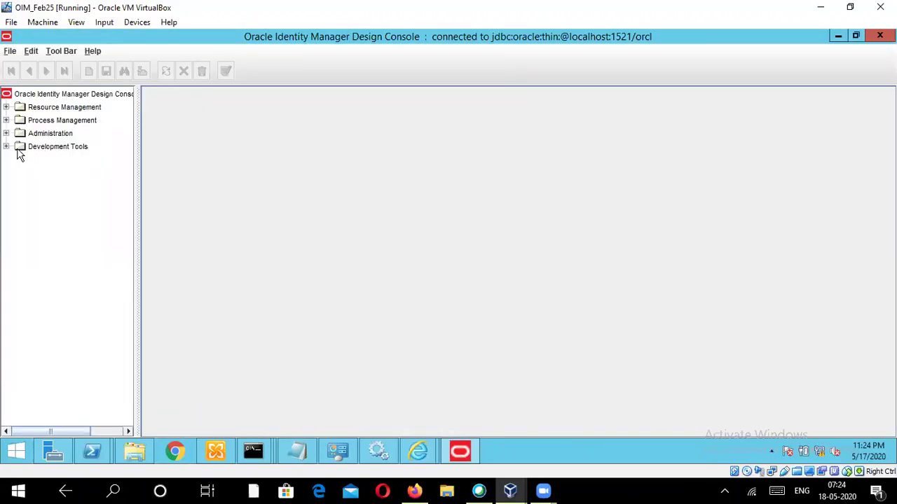
pyautogui.click(7, 147)
pyautogui.doubleClick(61, 184)
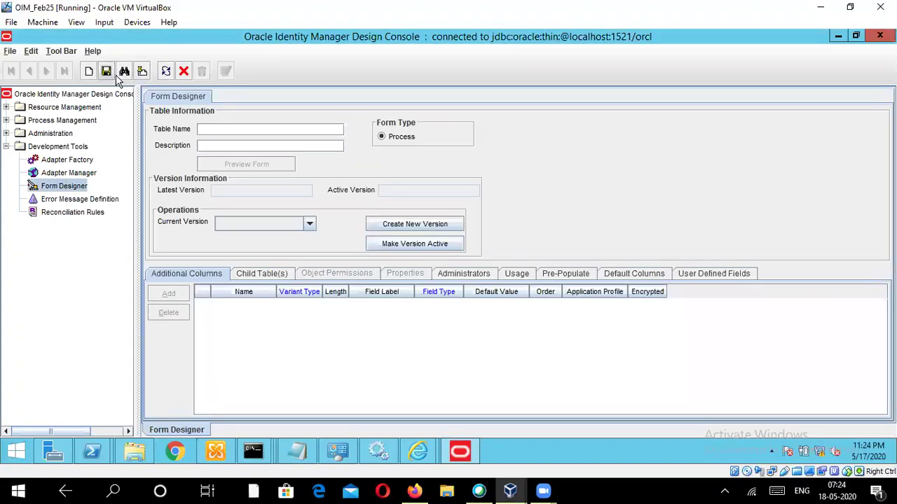
pyautogui.click(107, 72)
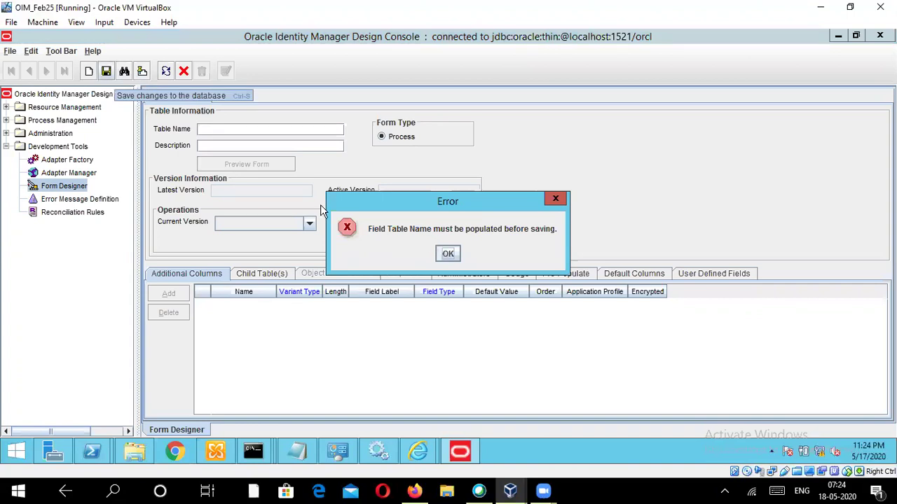
pyautogui.press('Return')
# Find and open the UD_CYBERSEC form, show its pre-populate adapters, and save.
pyautogui.click(124, 71)
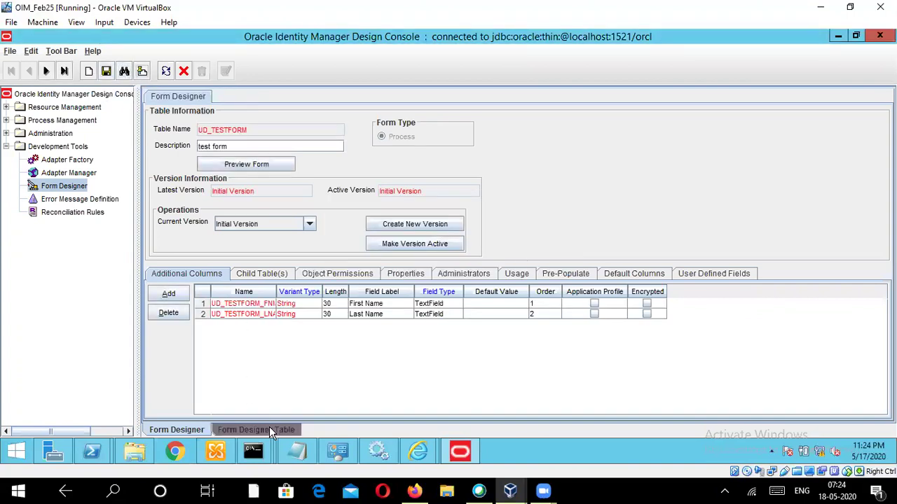
pyautogui.click(269, 430)
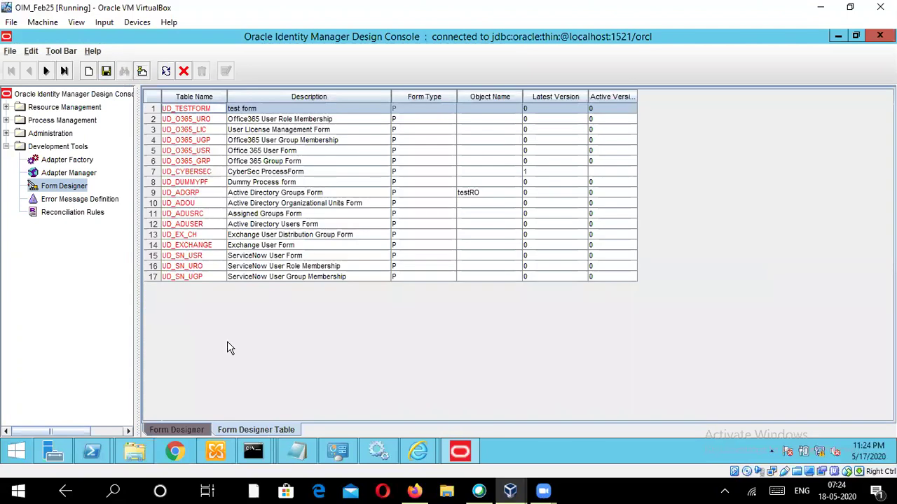
pyautogui.doubleClick(152, 174)
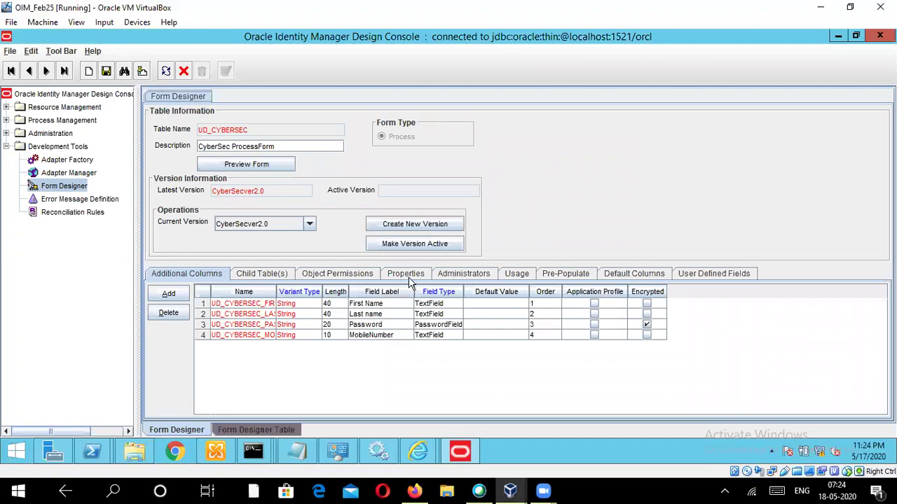
pyautogui.click(560, 276)
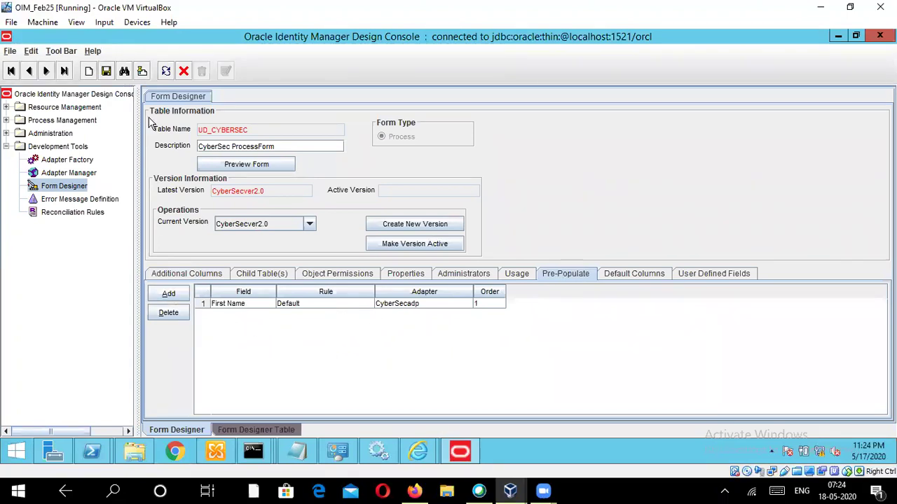
pyautogui.click(106, 70)
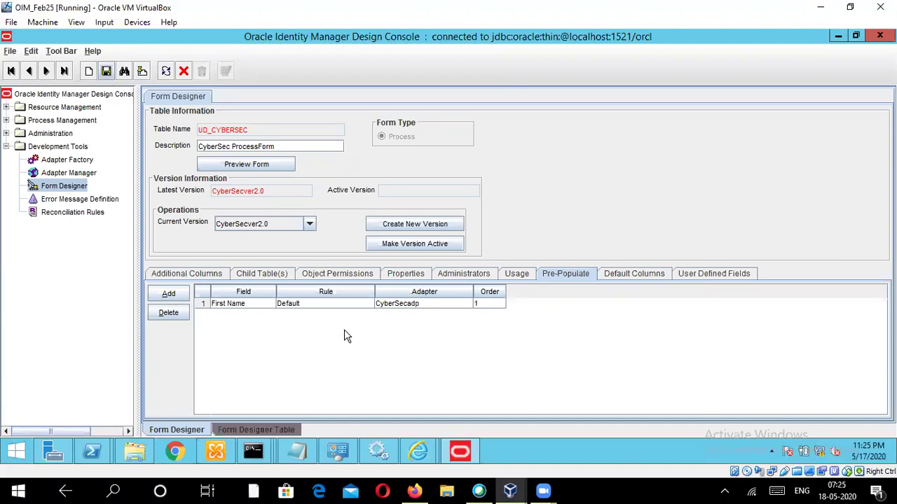
# Add and save a Last name pre-populate entry: Default rule, CyberSecadp adapter, order 2.
pyautogui.click(170, 296)
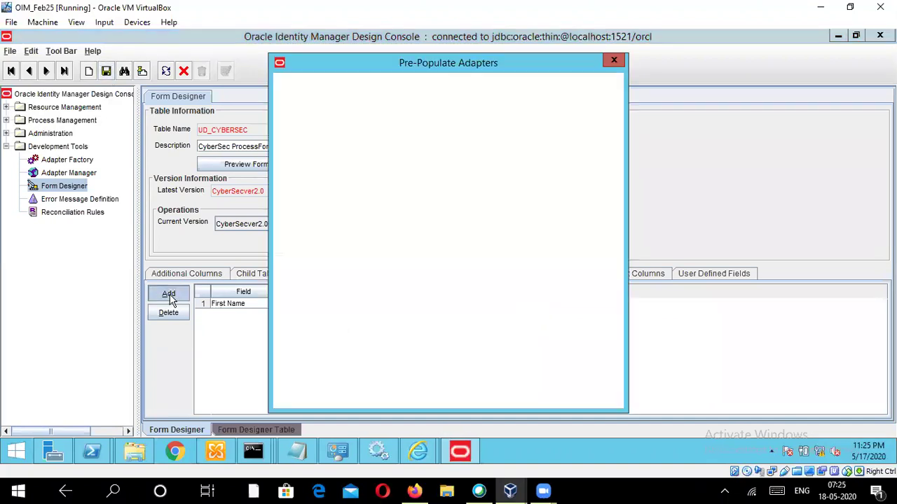
pyautogui.click(429, 122)
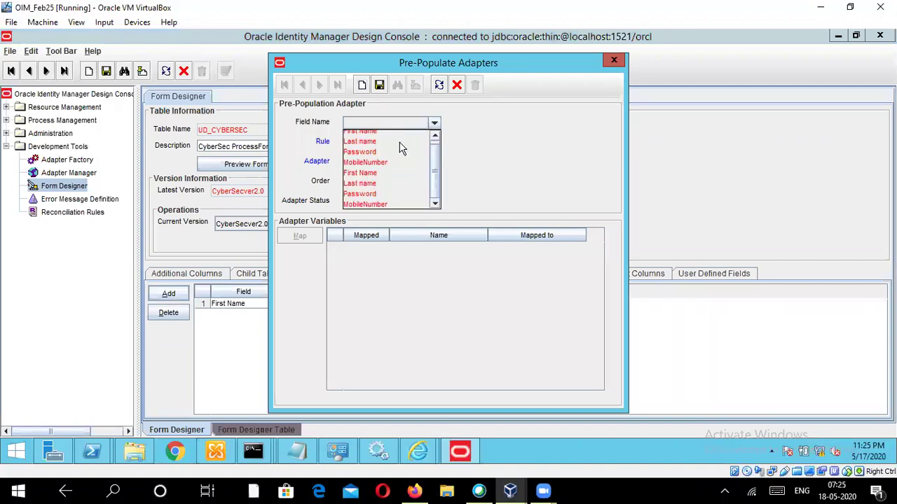
pyautogui.click(400, 142)
pyautogui.doubleClick(377, 143)
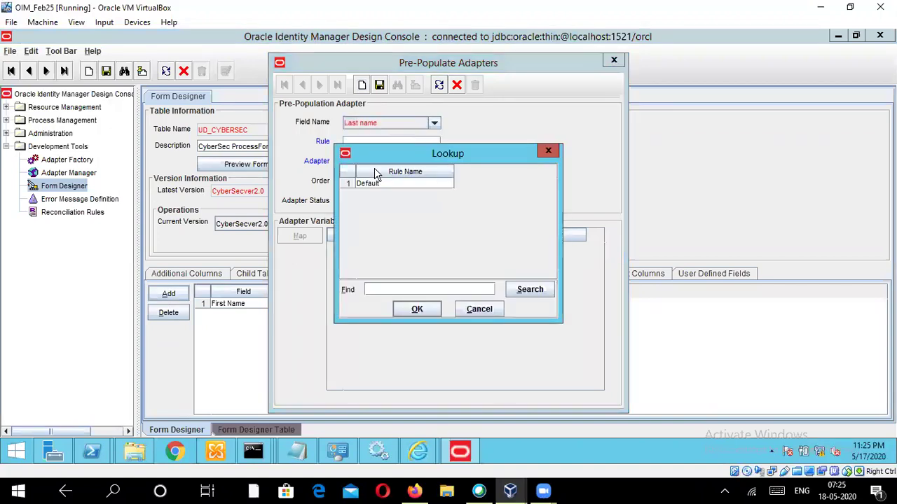
pyautogui.click(345, 184)
pyautogui.click(413, 311)
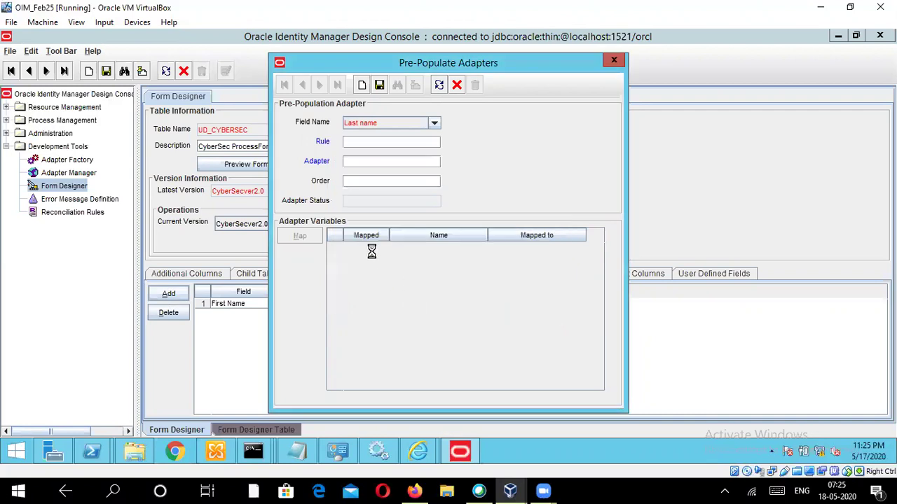
pyautogui.doubleClick(363, 161)
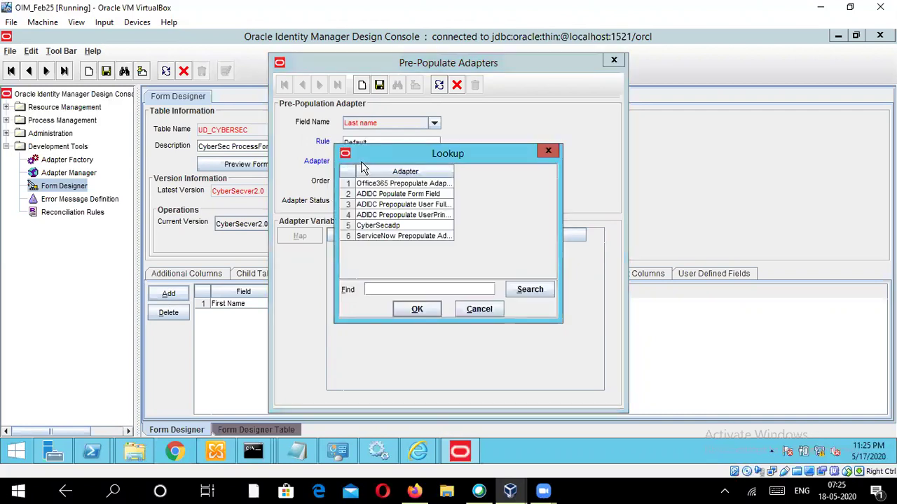
pyautogui.click(349, 226)
pyautogui.click(416, 309)
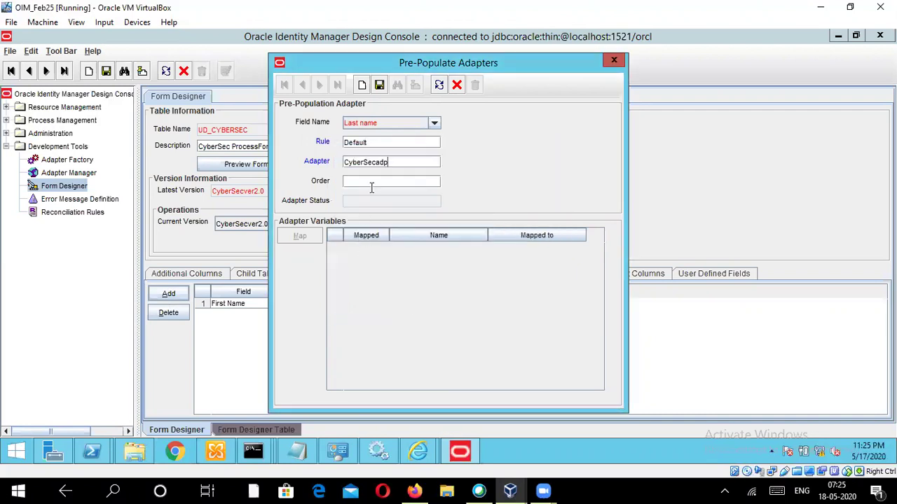
pyautogui.write('2')
pyautogui.click(379, 84)
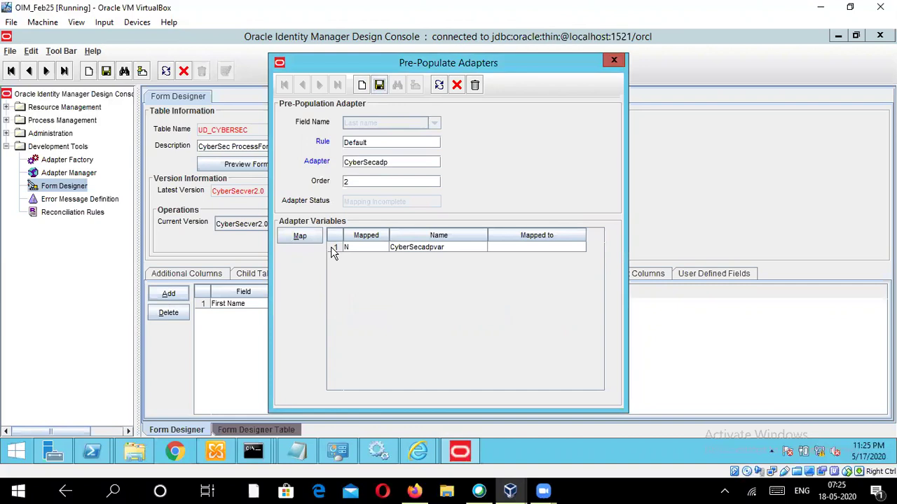
# Map CyberSecadpvar to User Definition with the Last Name qualifier, save, and close the dialogs.
pyautogui.click(334, 249)
pyautogui.click(300, 236)
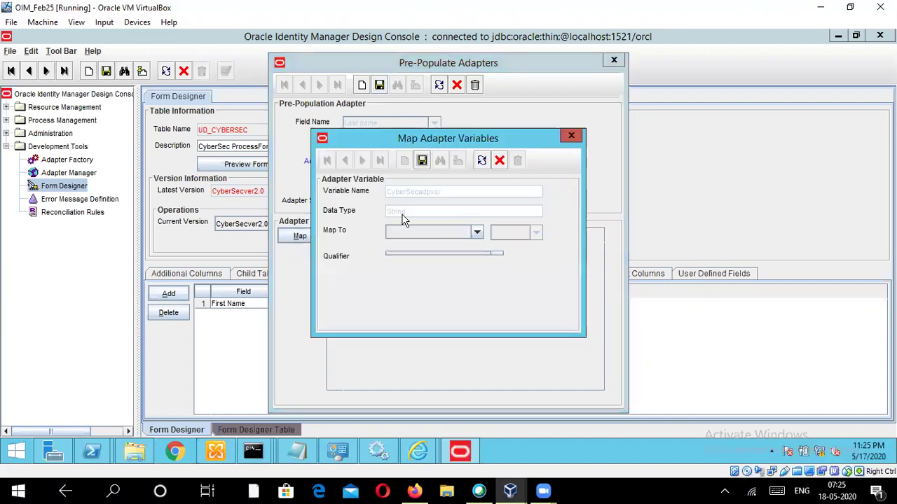
pyautogui.click(419, 232)
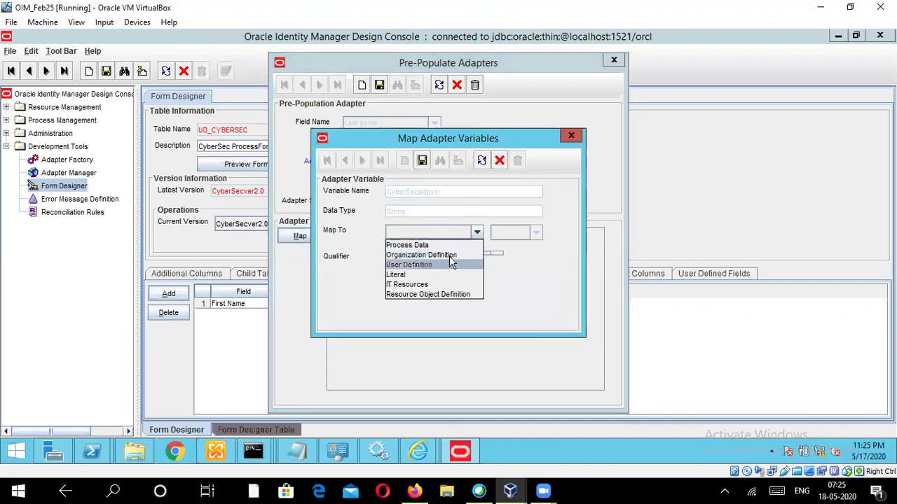
pyautogui.click(450, 264)
pyautogui.click(456, 258)
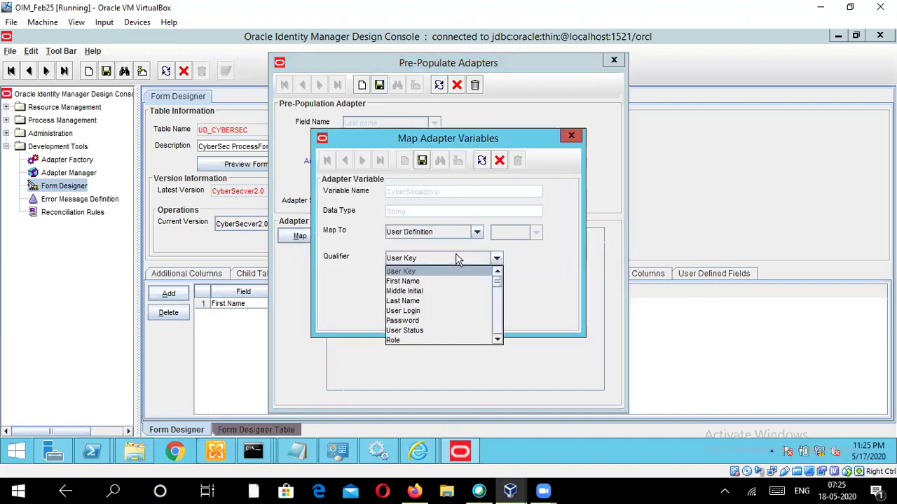
pyautogui.click(432, 301)
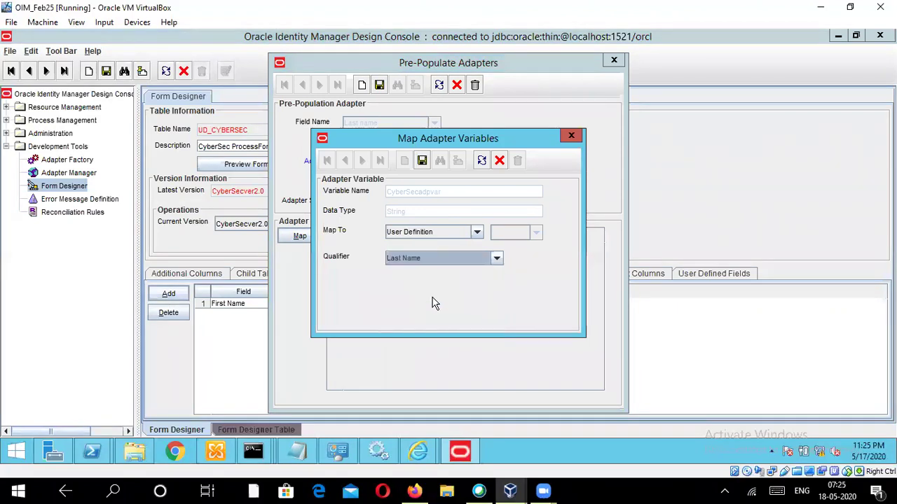
pyautogui.click(423, 163)
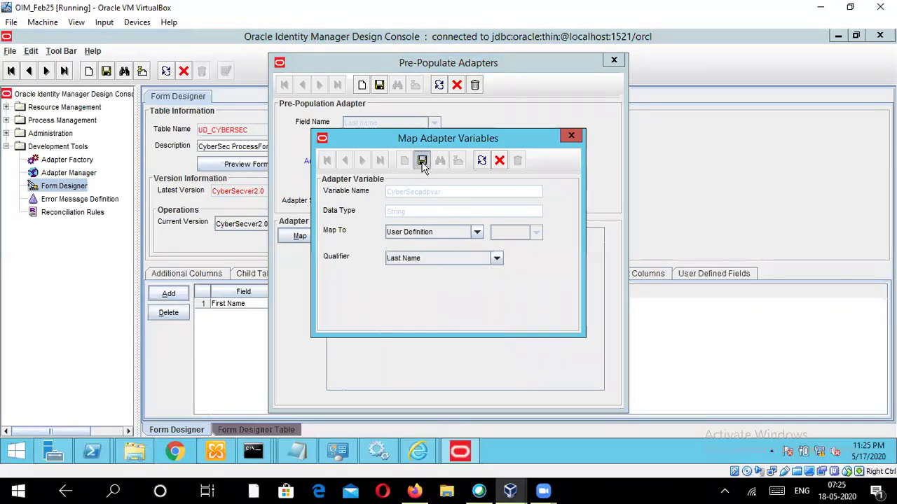
pyautogui.click(500, 161)
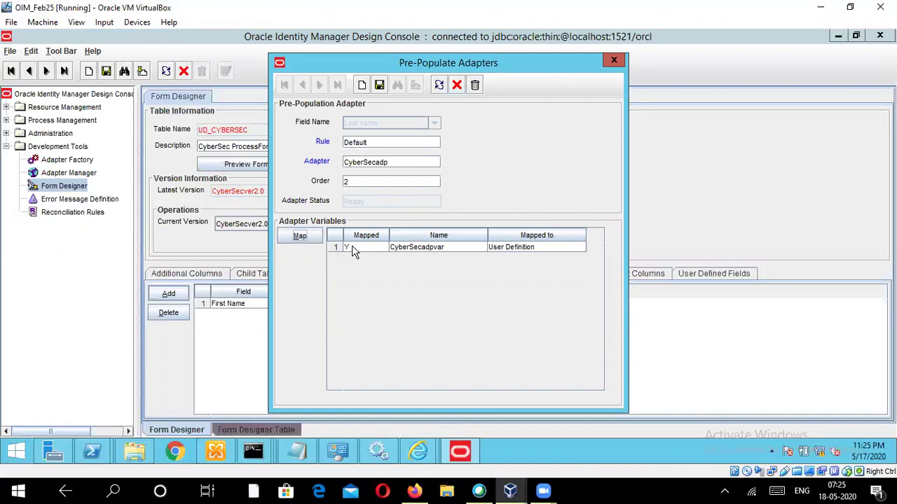
pyautogui.click(457, 86)
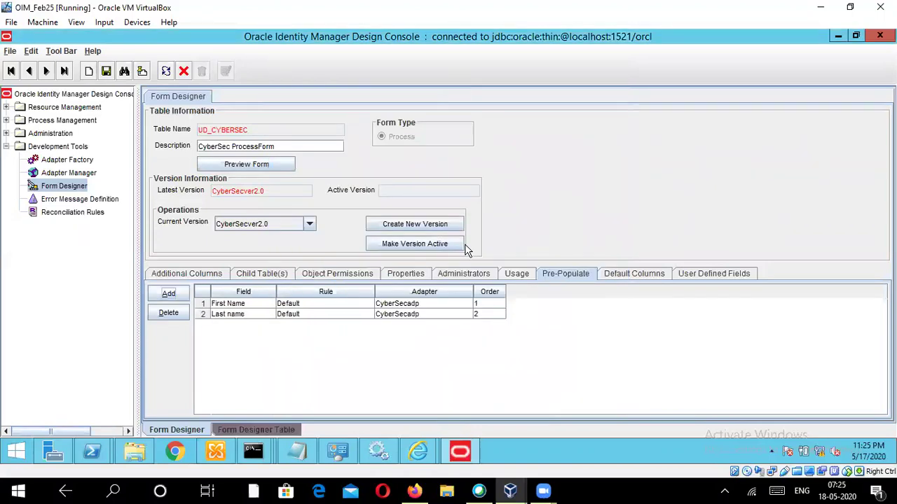
# Save UD_CYBERSEC, select CyberSecver2.0 as current version, activate it, and save again.
pyautogui.click(106, 72)
pyautogui.click(293, 224)
pyautogui.click(287, 237)
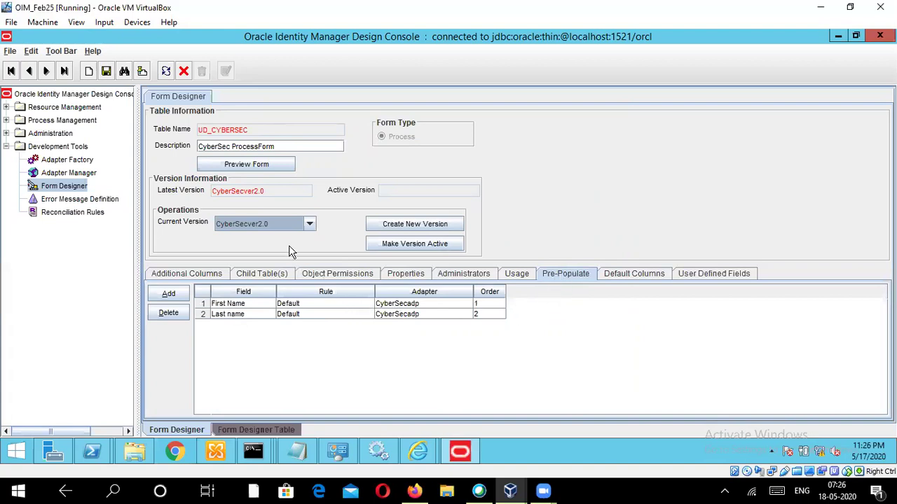
pyautogui.click(393, 246)
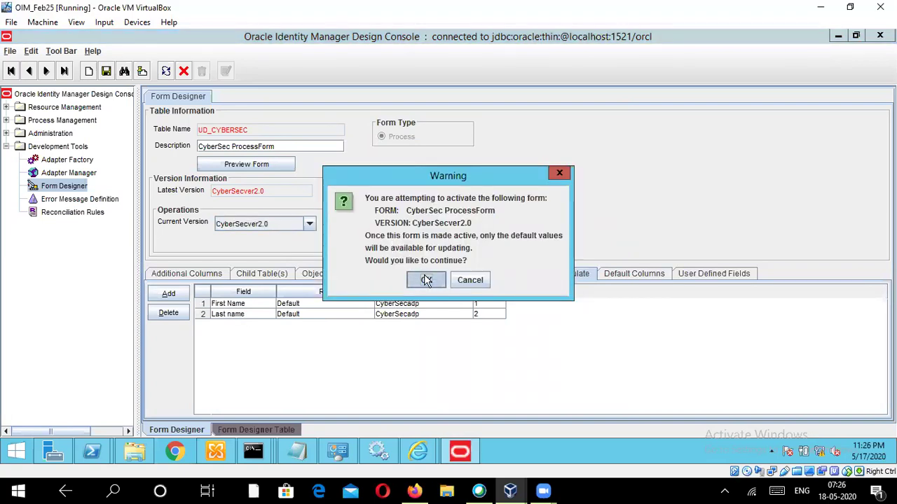
pyautogui.click(425, 280)
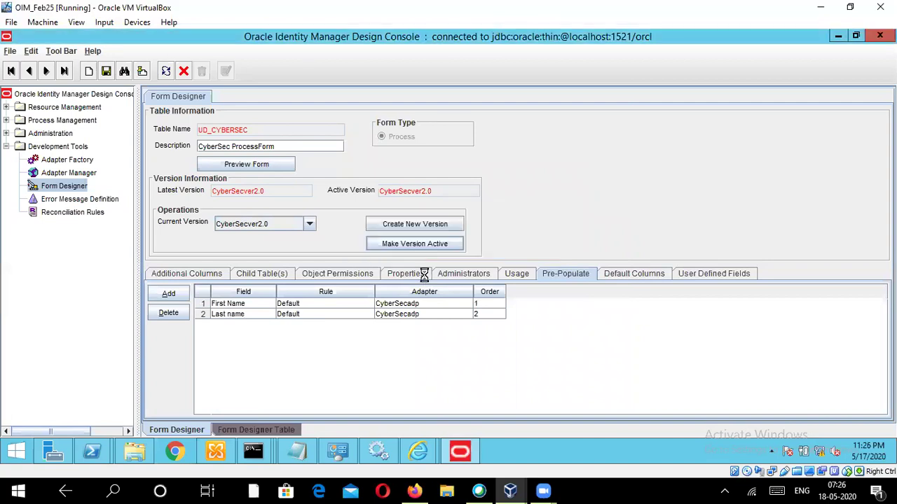
pyautogui.click(109, 73)
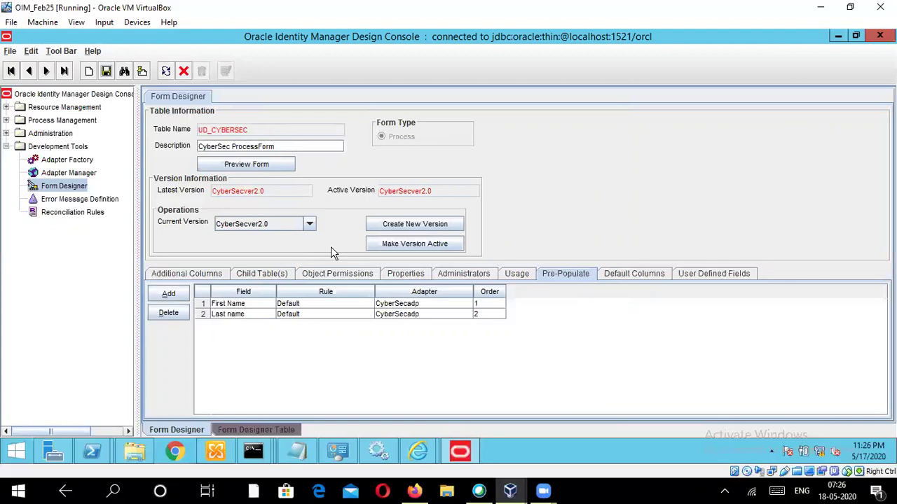
pyautogui.moveTo(418, 452)
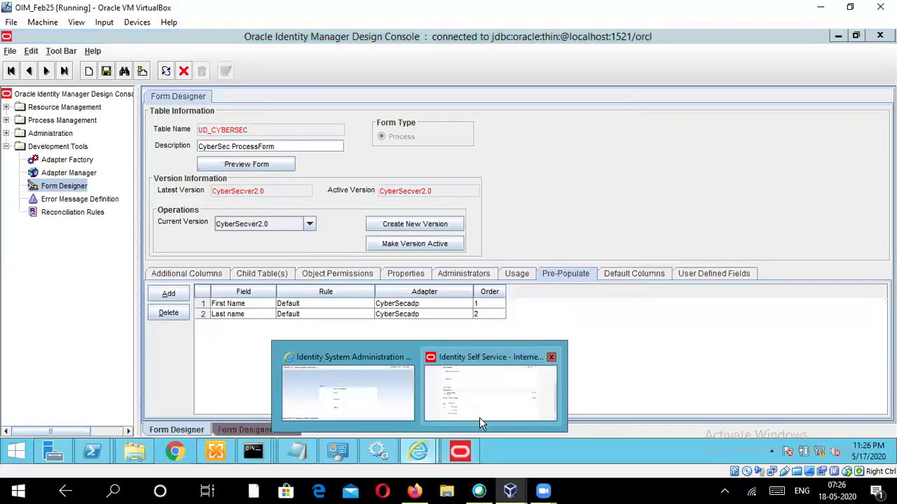
pyautogui.click(338, 389)
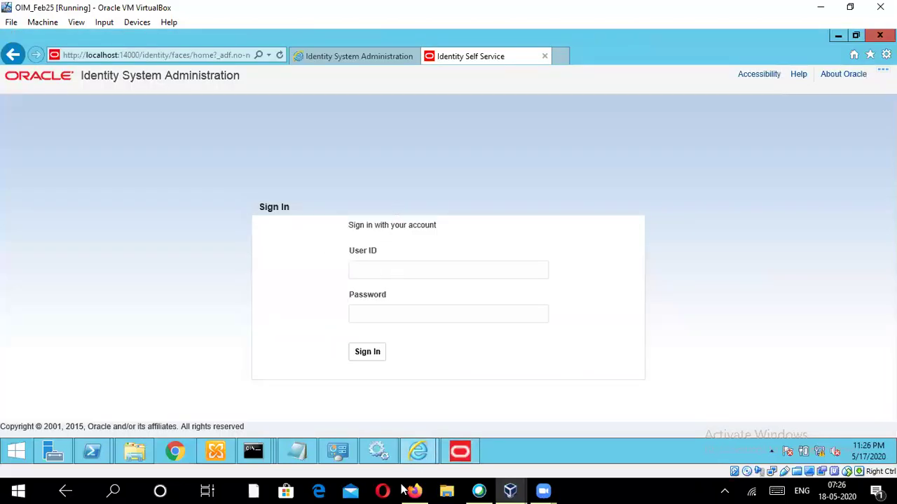
pyautogui.click(460, 451)
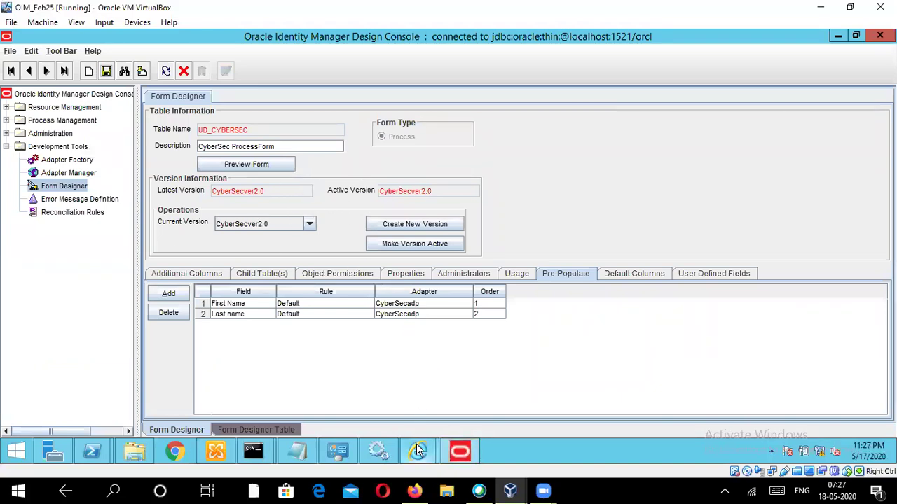
pyautogui.moveTo(418, 451)
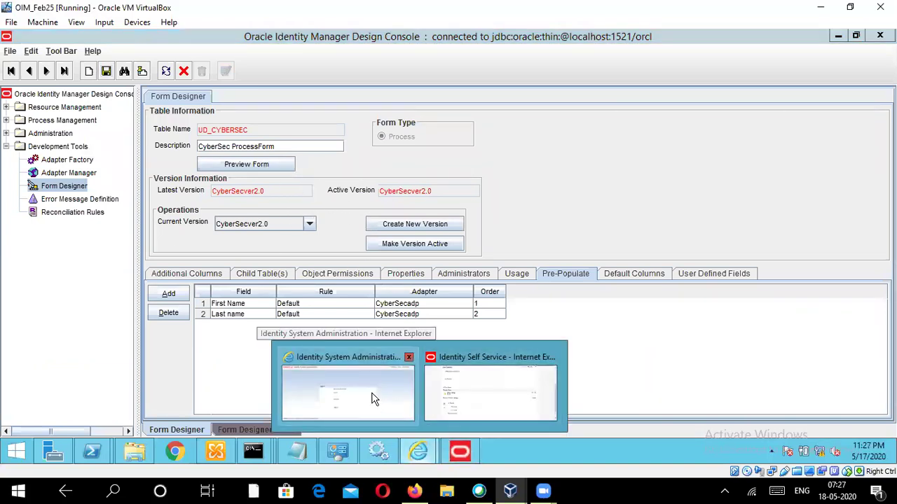
pyautogui.click(389, 386)
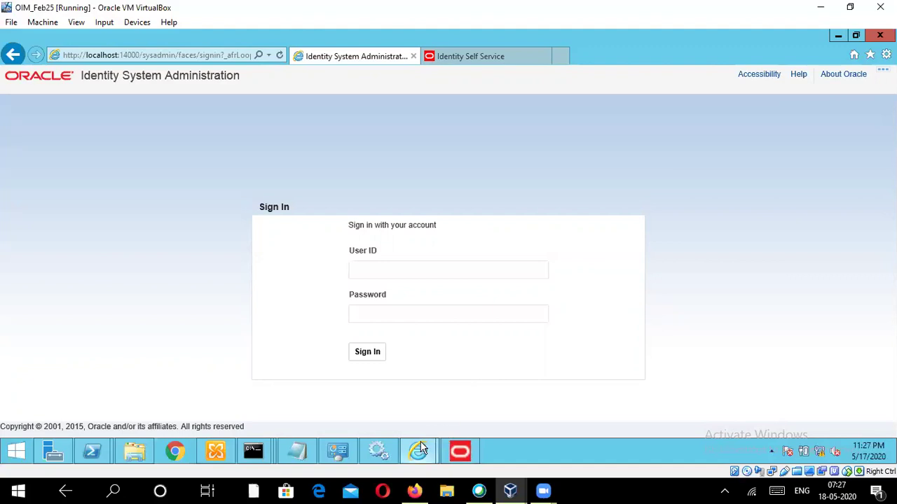
pyautogui.click(460, 452)
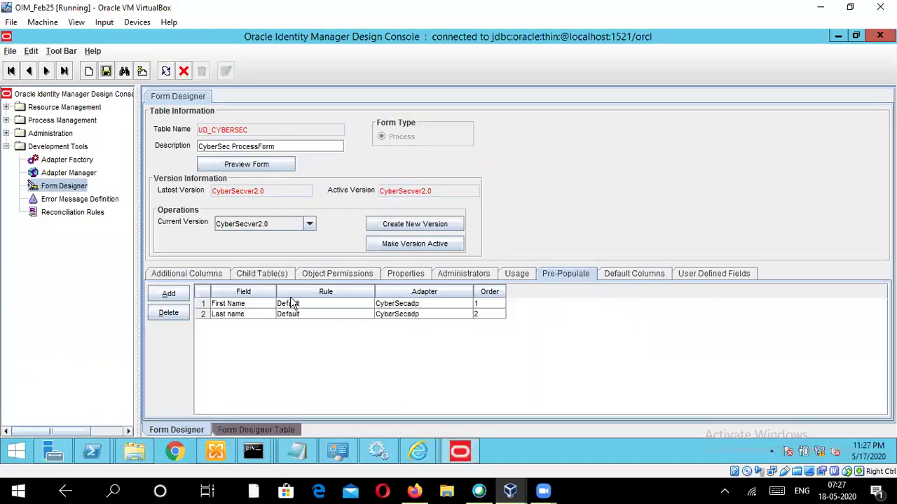